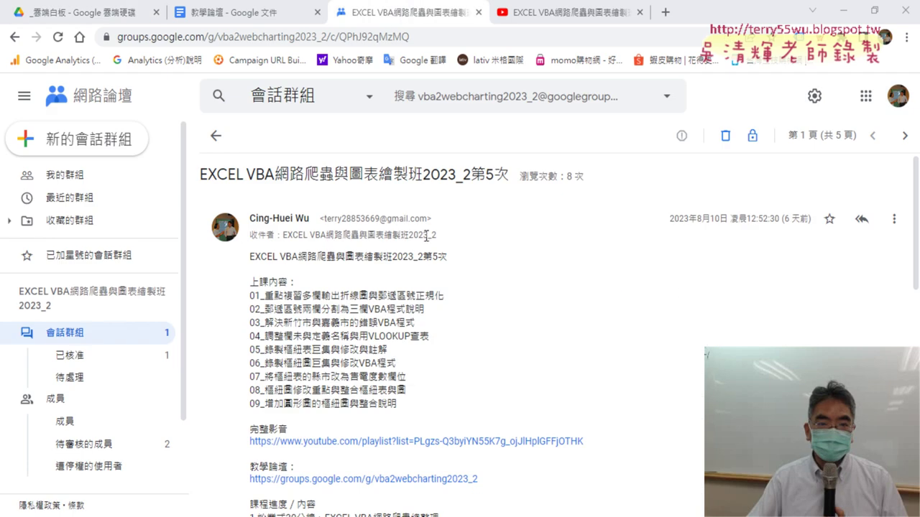
Step: Open the 第5次 course message and highlight its outline items 01, 03, 05 and 09
click(14, 36)
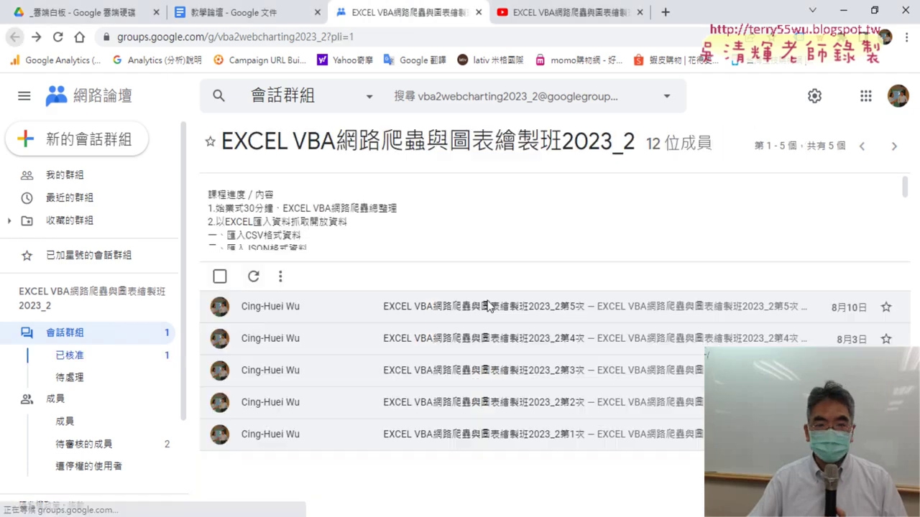
click(606, 309)
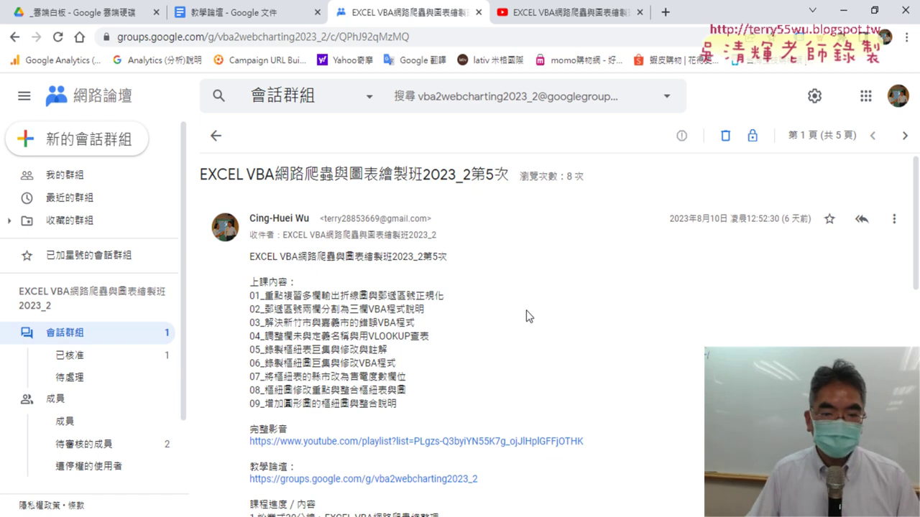
scroll(526, 316, down, 1)
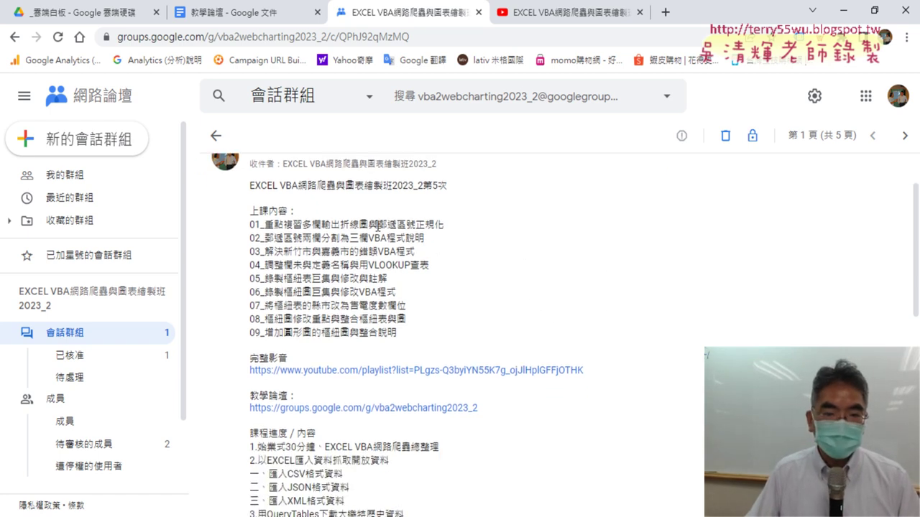
drag(377, 226, 459, 224)
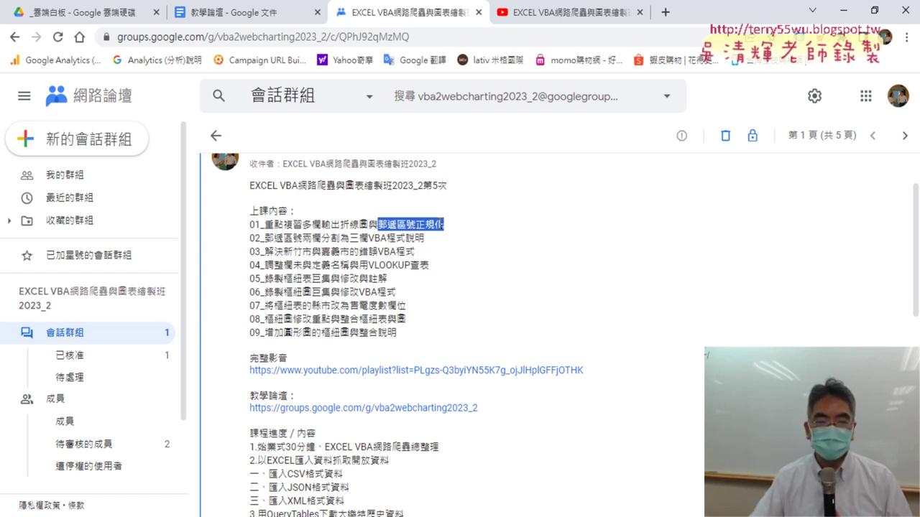
drag(256, 226, 447, 256)
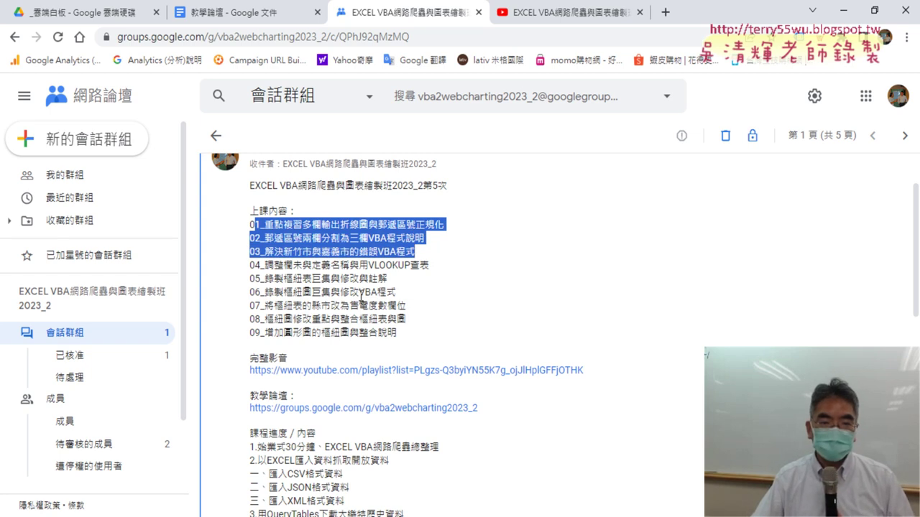
drag(274, 280, 328, 282)
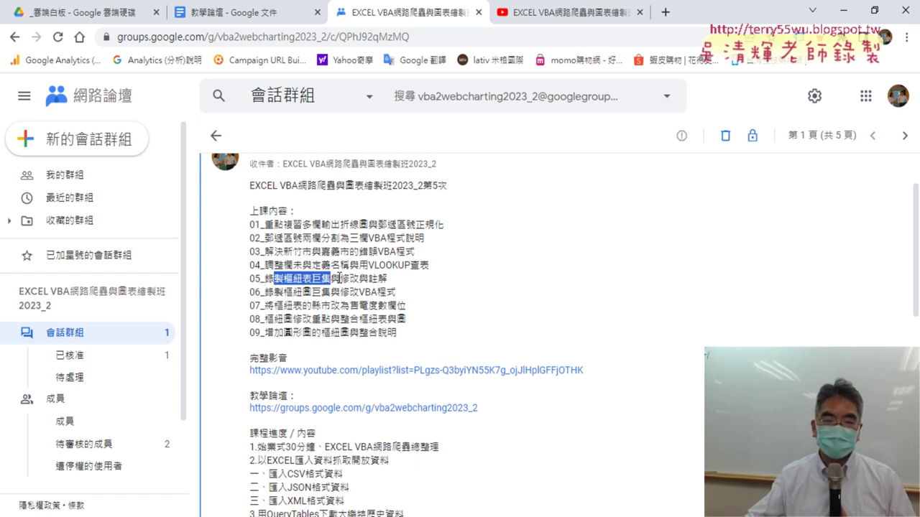
drag(339, 278, 404, 279)
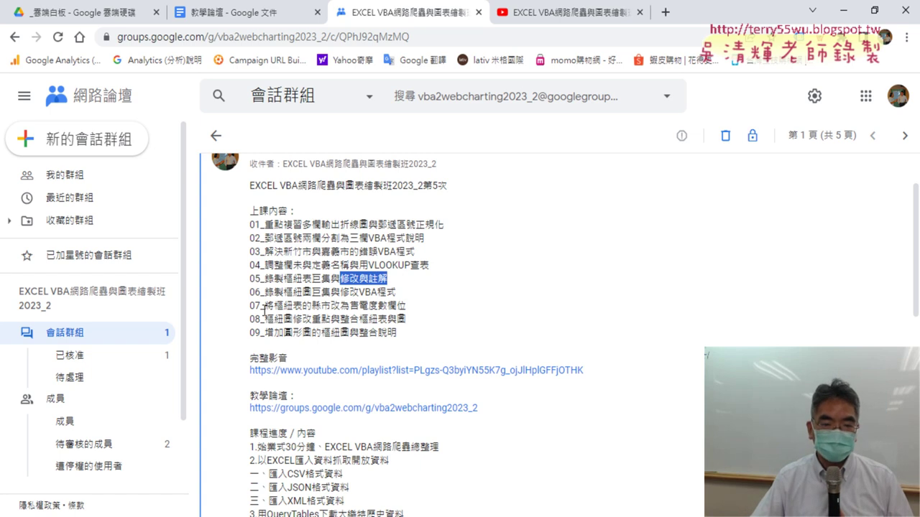
drag(265, 332, 407, 337)
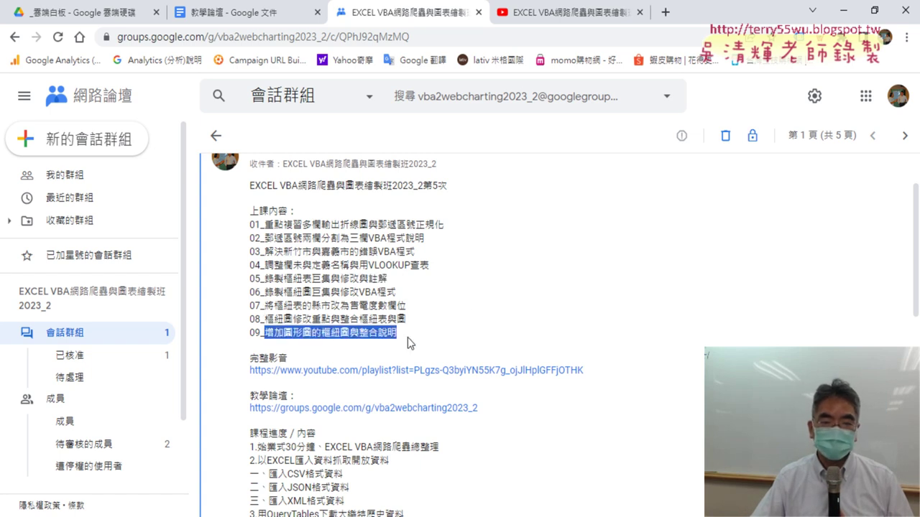
click(493, 302)
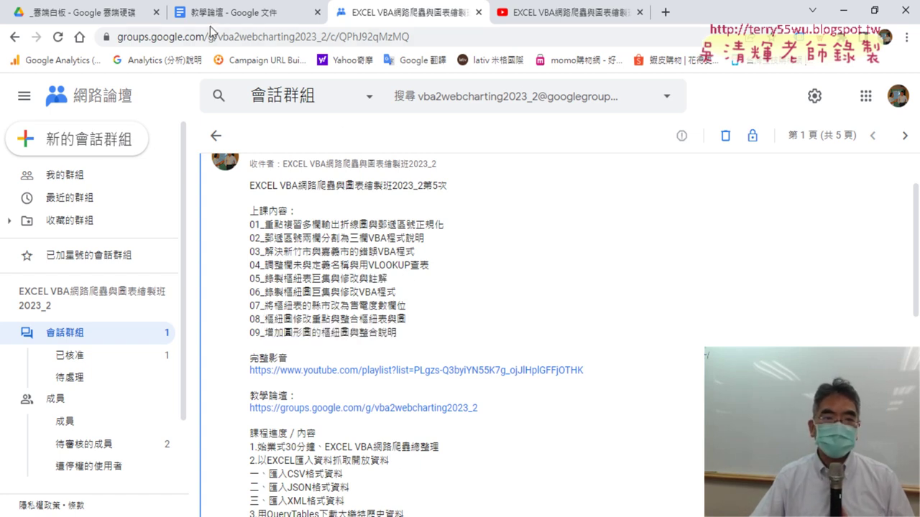
Step: In the _雲端白板 Drive folder, select the 02_用QueryTables下載大樂特歷史資料 document
click(58, 15)
scroll(610, 280, down, 3)
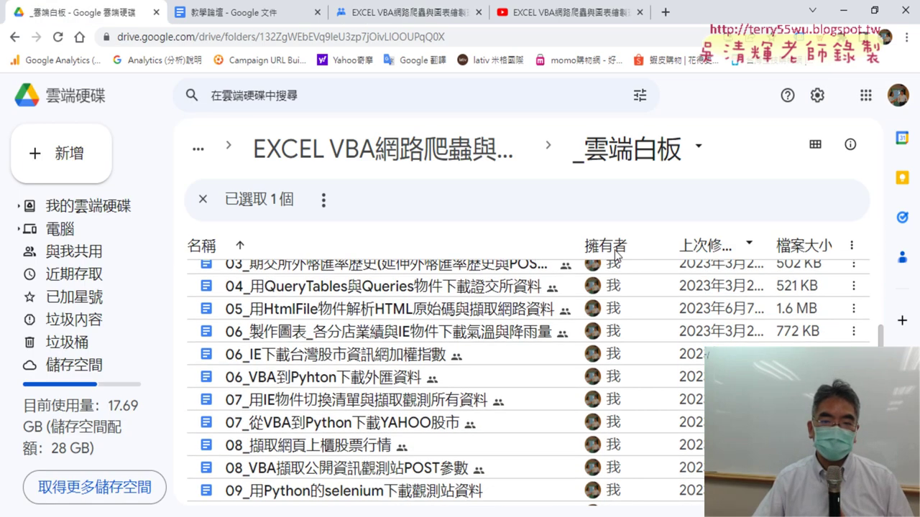
scroll(609, 281, up, 2)
click(497, 340)
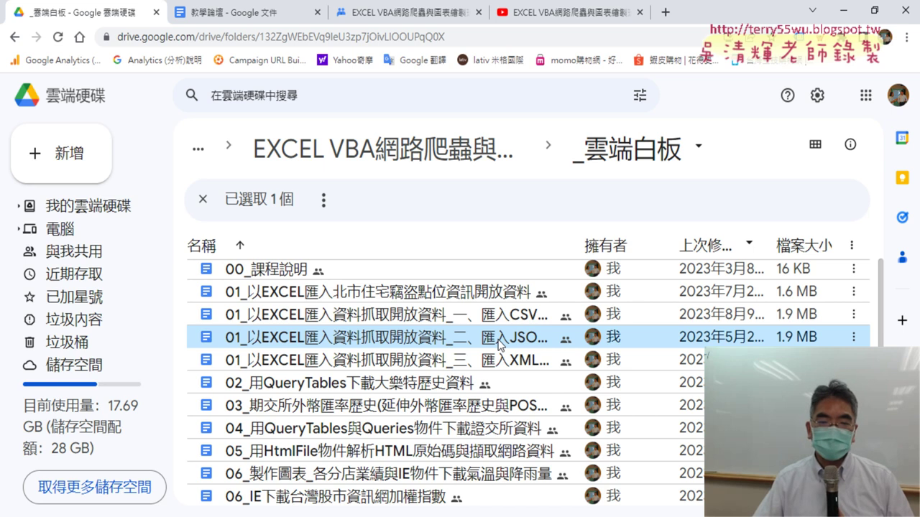
click(515, 321)
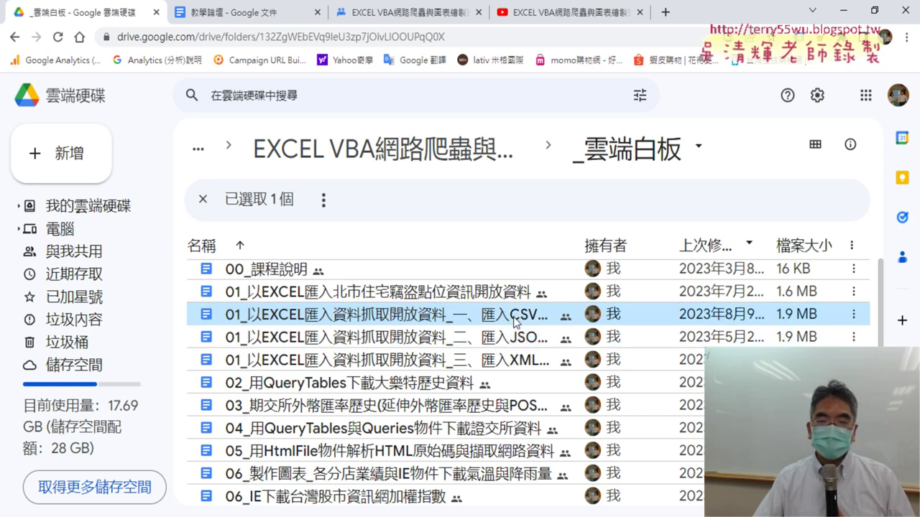
click(398, 388)
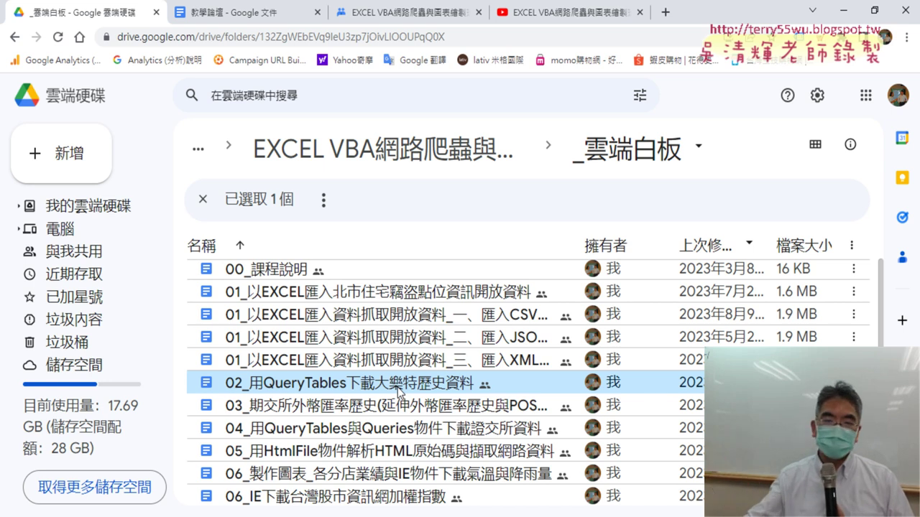
click(498, 314)
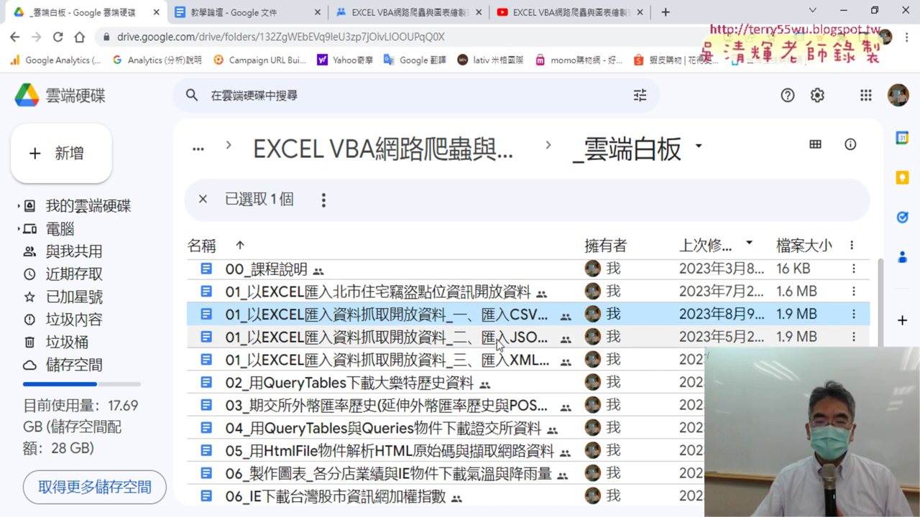
click(424, 384)
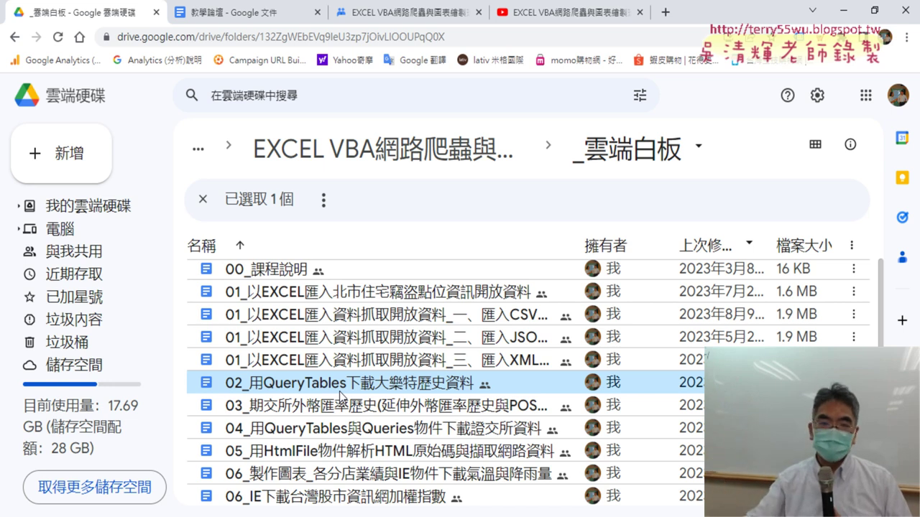
Step: Open the 02_用QueryTables下載大樂特歷史資料 document and follow its lotto-8 draw-history link
double_click(430, 386)
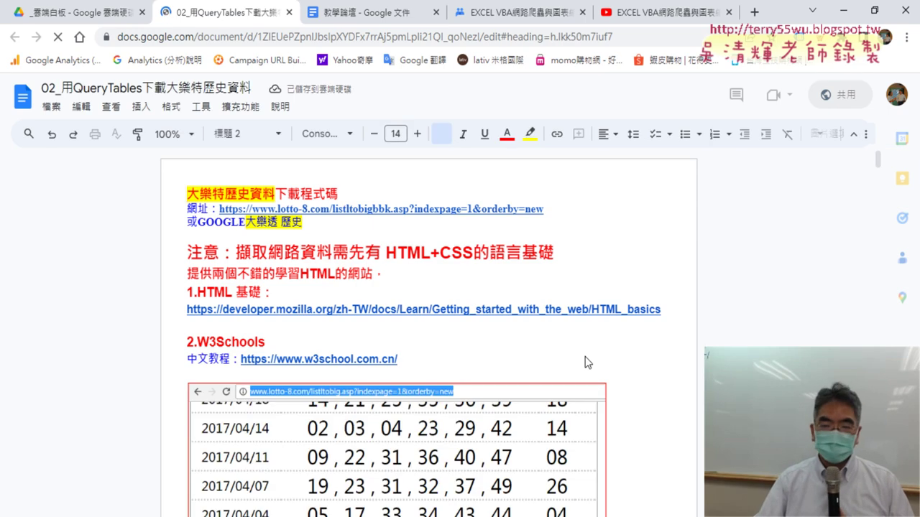
click(87, 12)
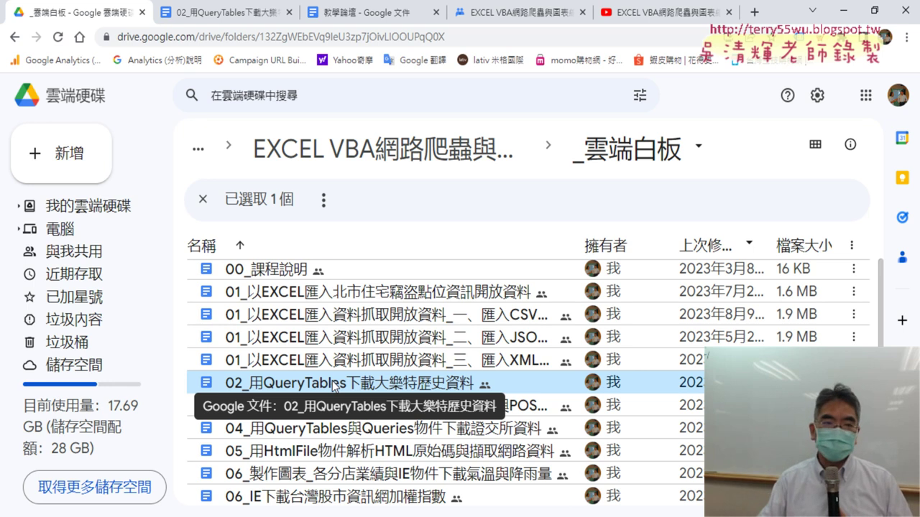
click(235, 22)
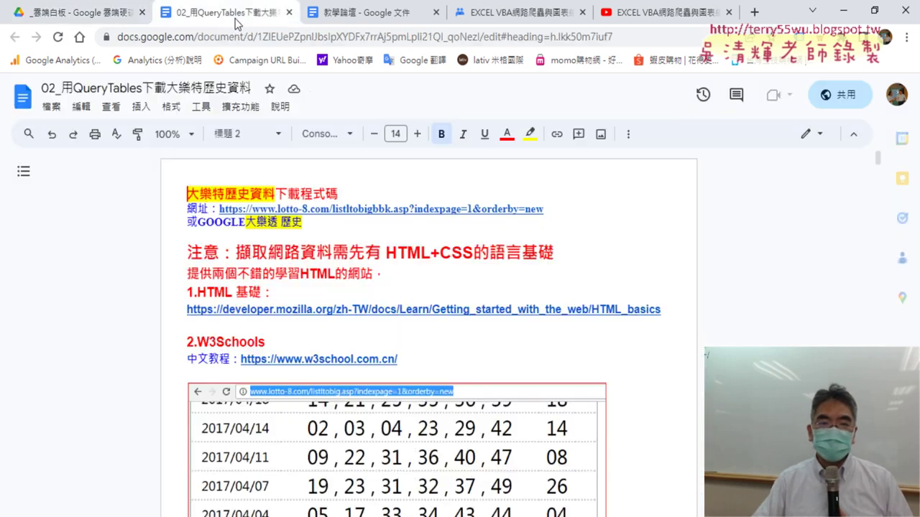
click(333, 208)
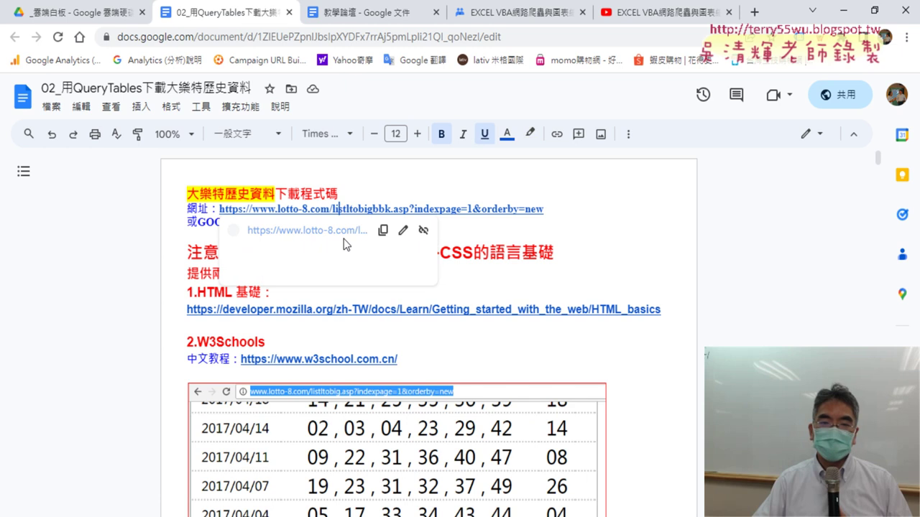
click(344, 241)
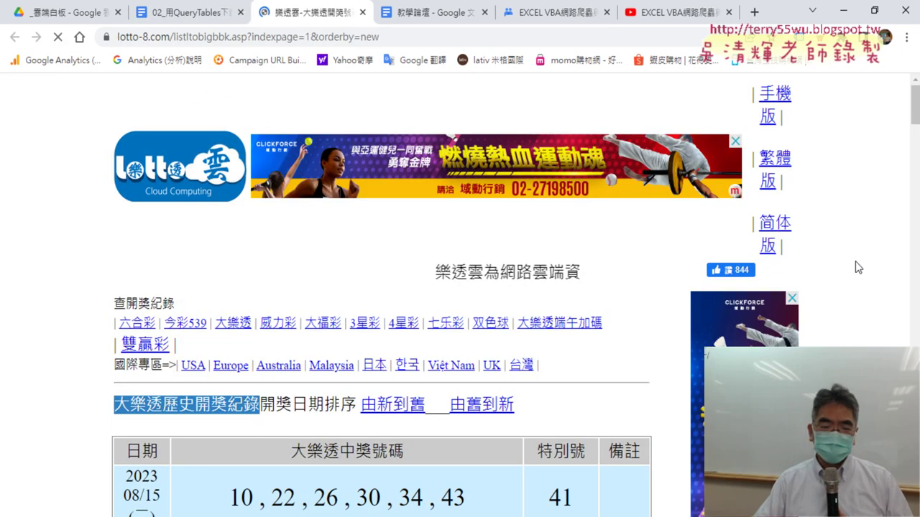
Step: Scroll to the 大樂透歷史開獎紀錄 table and highlight its header row and winning-numbers header
scroll(857, 267, down, 3)
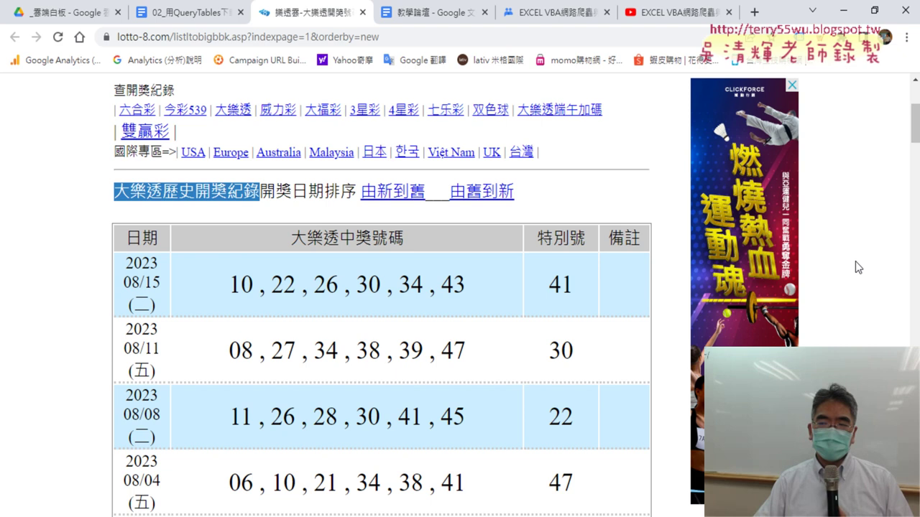
scroll(857, 267, down, 1)
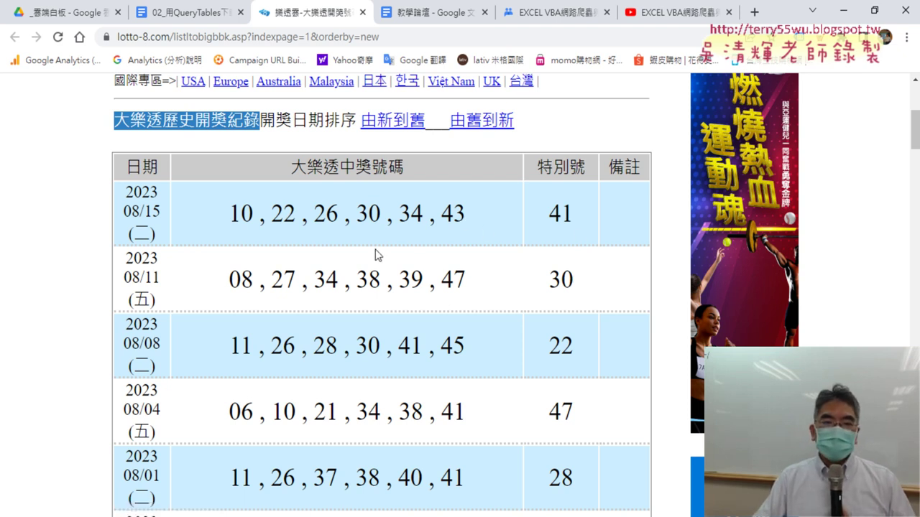
drag(125, 166, 643, 171)
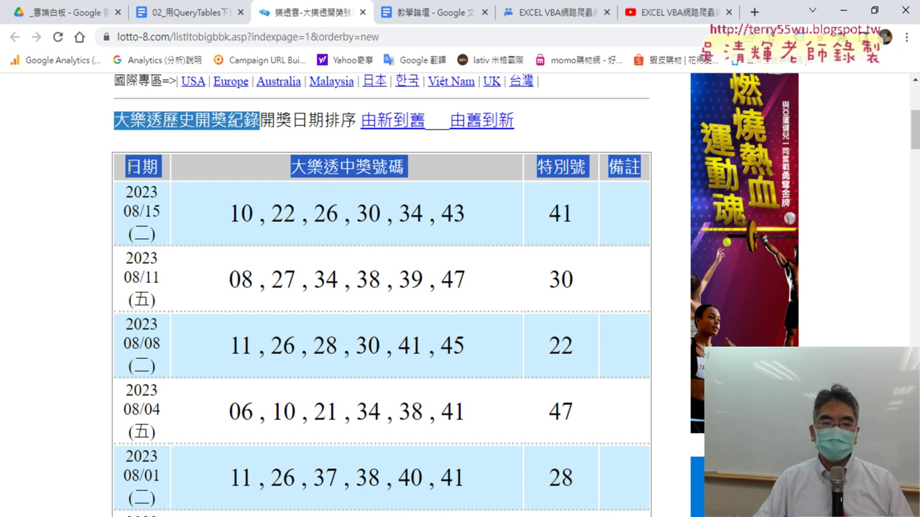
drag(129, 166, 600, 178)
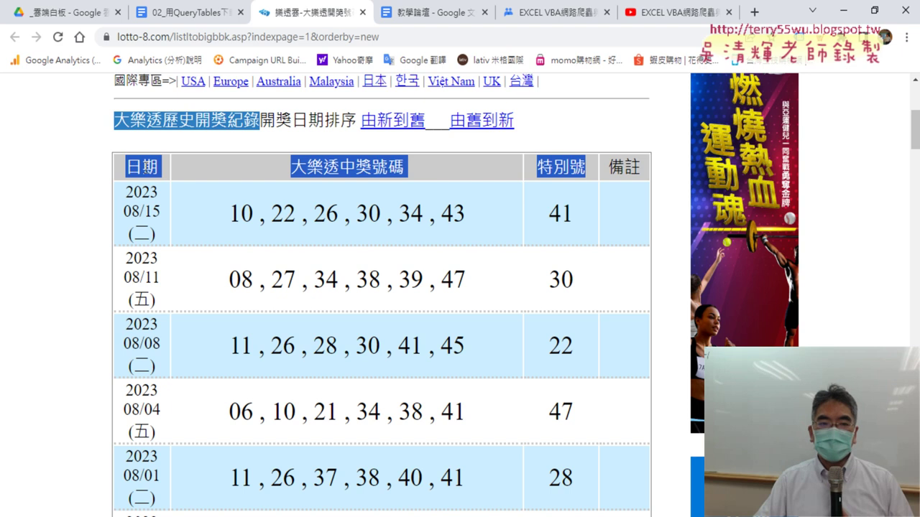
click(496, 222)
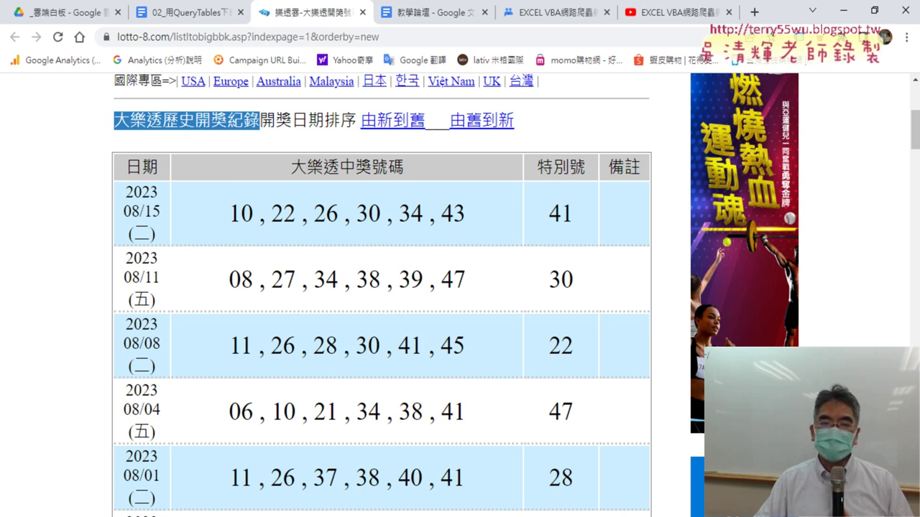
Step: Open the HTML page source of the lotto-8 draw-history page
drag(122, 172, 171, 171)
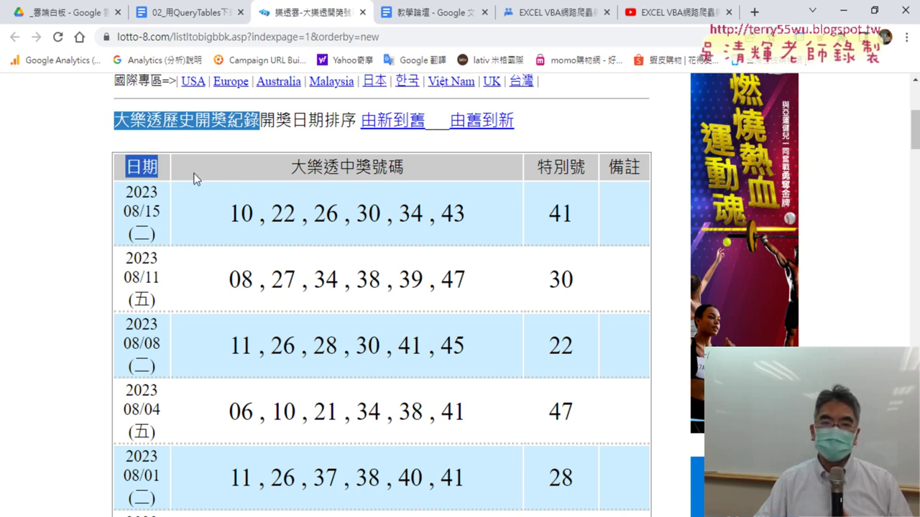
right_click(311, 147)
click(382, 360)
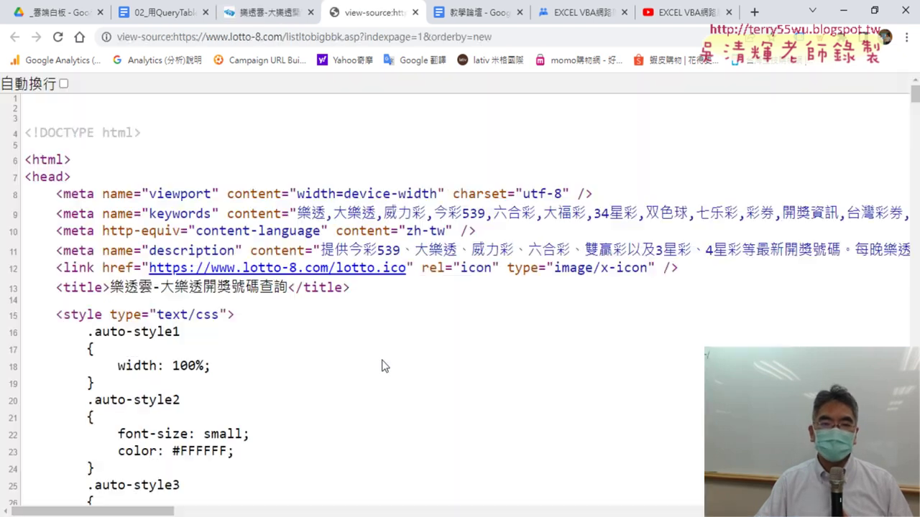
Step: Scroll through the page source to locate the results table markup
scroll(414, 363, down, 1)
scroll(37, 134, down, 1)
scroll(76, 159, up, 1)
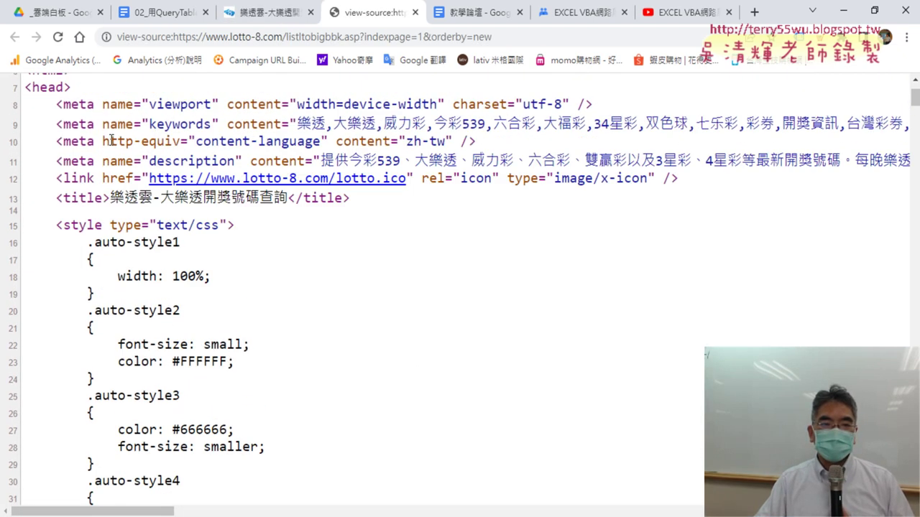
scroll(77, 158, up, 2)
drag(71, 176, 20, 180)
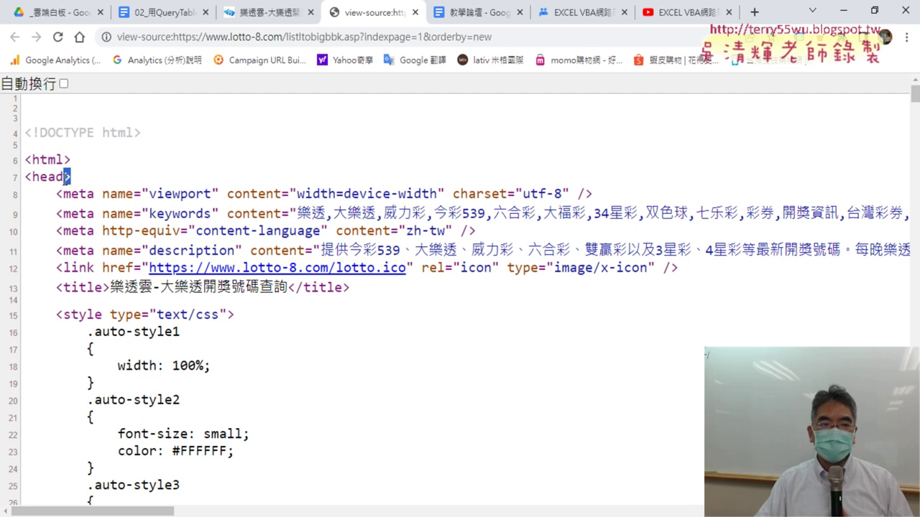
scroll(316, 332, down, 1)
scroll(316, 332, down, 1)
scroll(308, 301, up, 2)
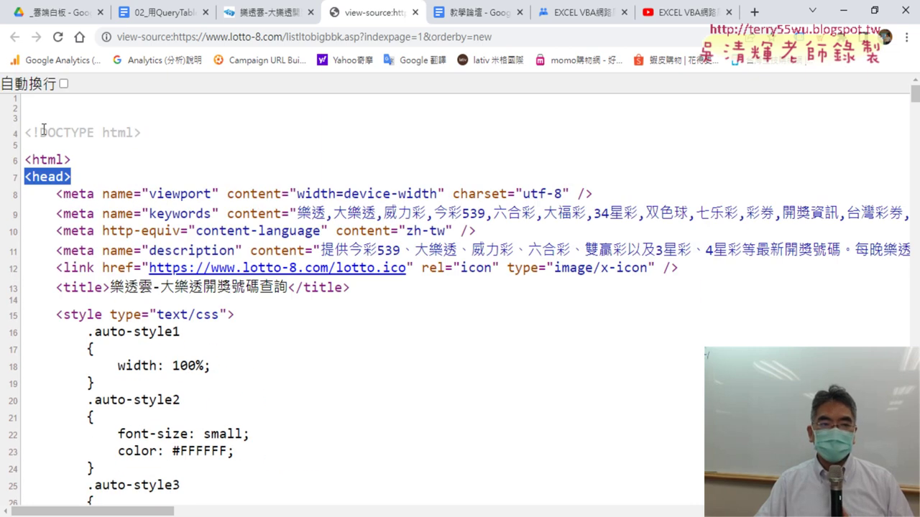
drag(70, 160, 23, 160)
scroll(393, 354, down, 1)
scroll(394, 354, down, 6)
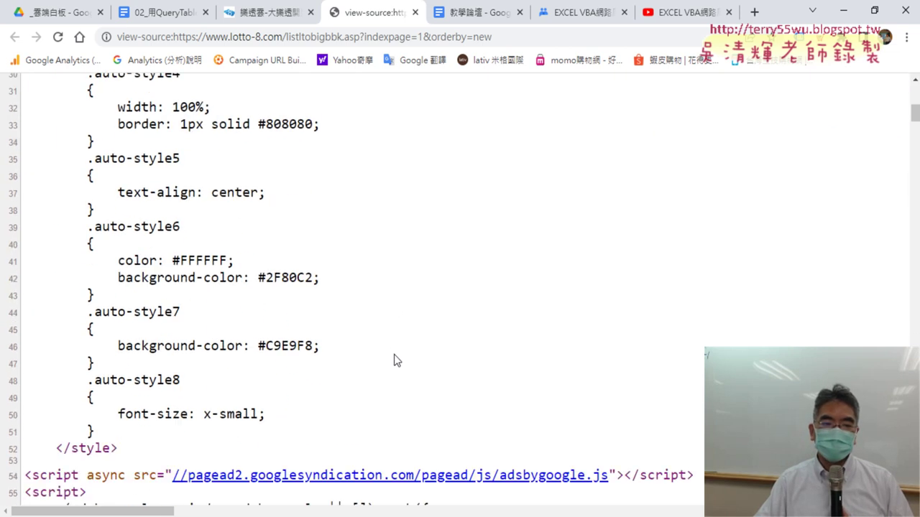
scroll(394, 351, down, 4)
drag(915, 122, 915, 496)
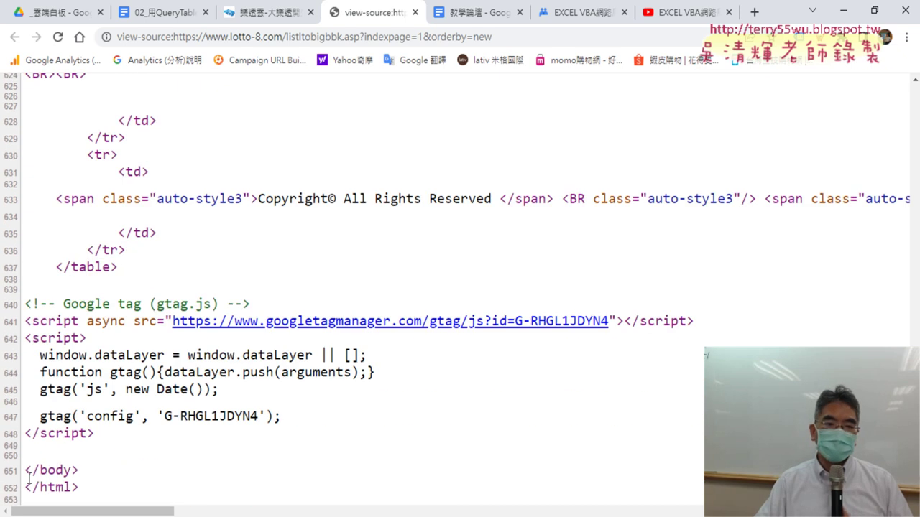
scroll(173, 441, up, 5)
scroll(172, 440, up, 3)
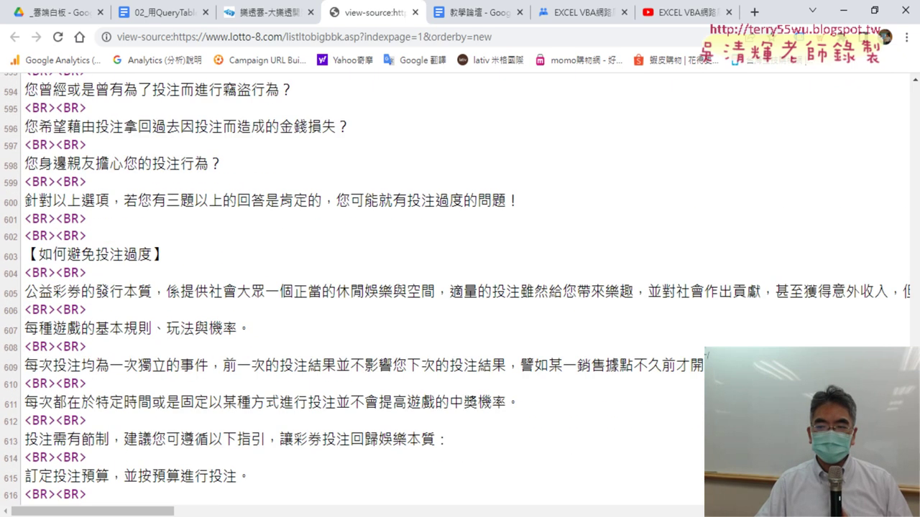
scroll(460, 287, up, 20)
scroll(460, 288, up, 20)
scroll(460, 288, up, 8)
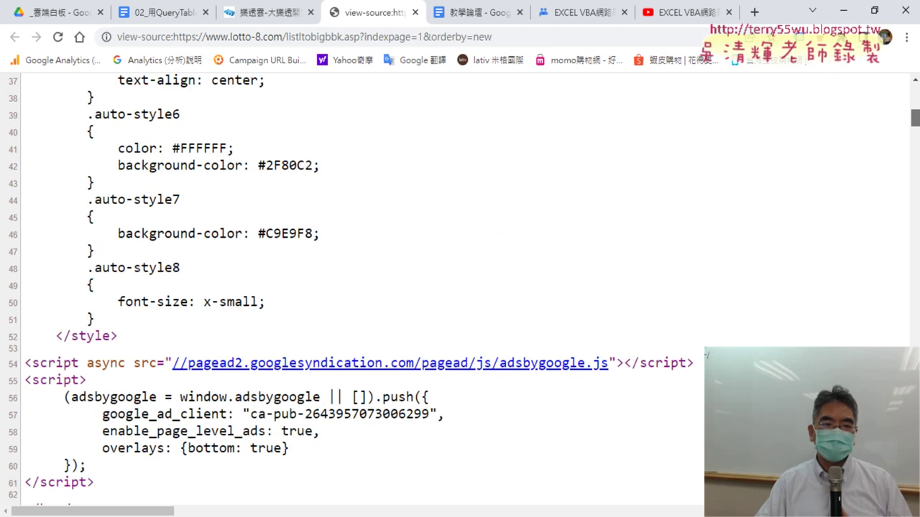
scroll(460, 287, down, 5)
scroll(116, 129, down, 7)
scroll(116, 130, down, 3)
scroll(117, 130, up, 2)
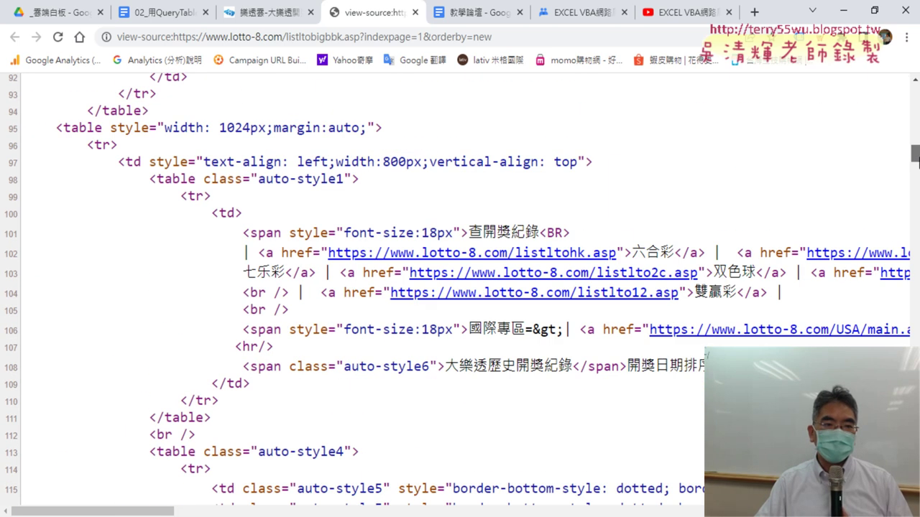
Step: Highlight the opening <table tag on line 95 and the closing </table> on line 111
drag(53, 128, 102, 127)
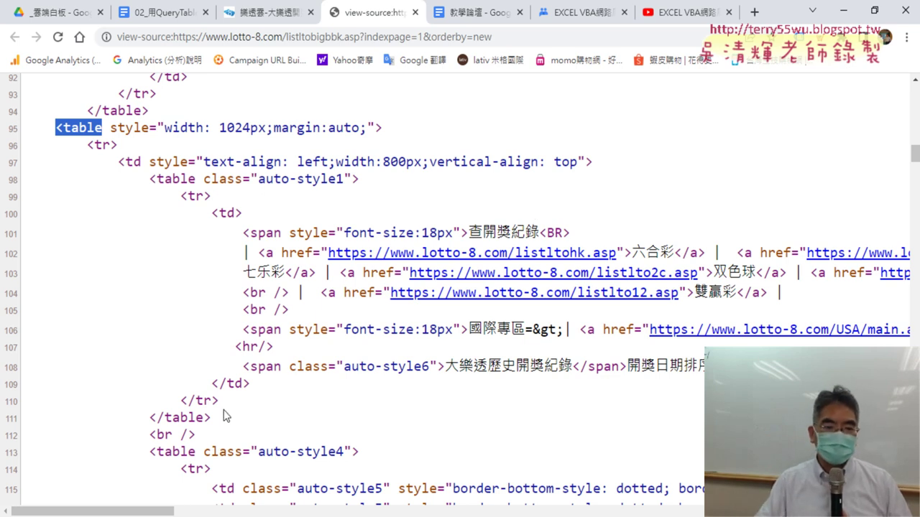
drag(214, 420, 148, 420)
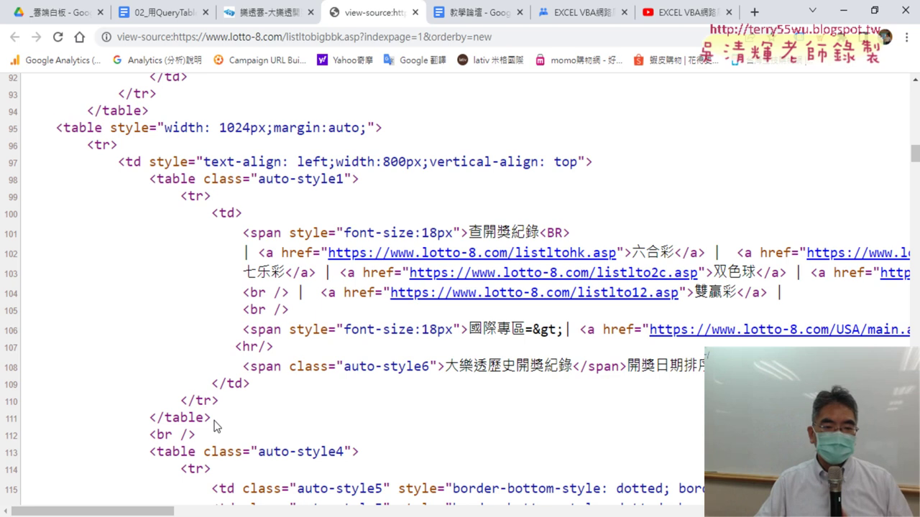
click(154, 416)
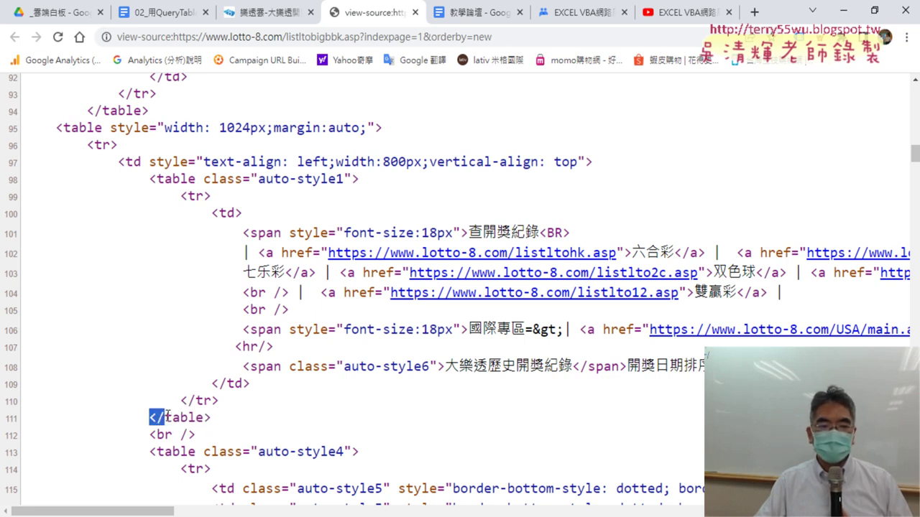
drag(167, 416, 207, 416)
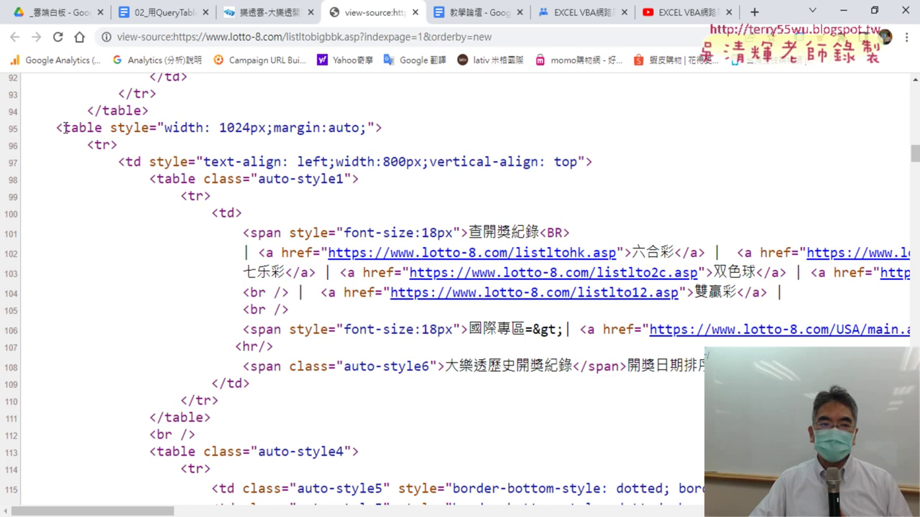
mouse_move(51, 127)
mouse_down()
mouse_move(105, 127)
mouse_move(56, 132)
mouse_up()
click(100, 130)
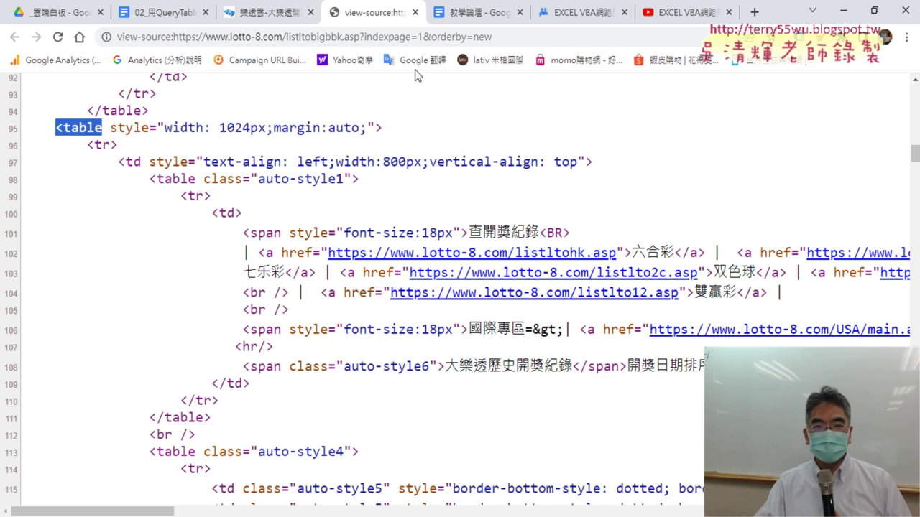
Step: Close the page source, underline the 日期 header in red, then select it for inspection
click(415, 12)
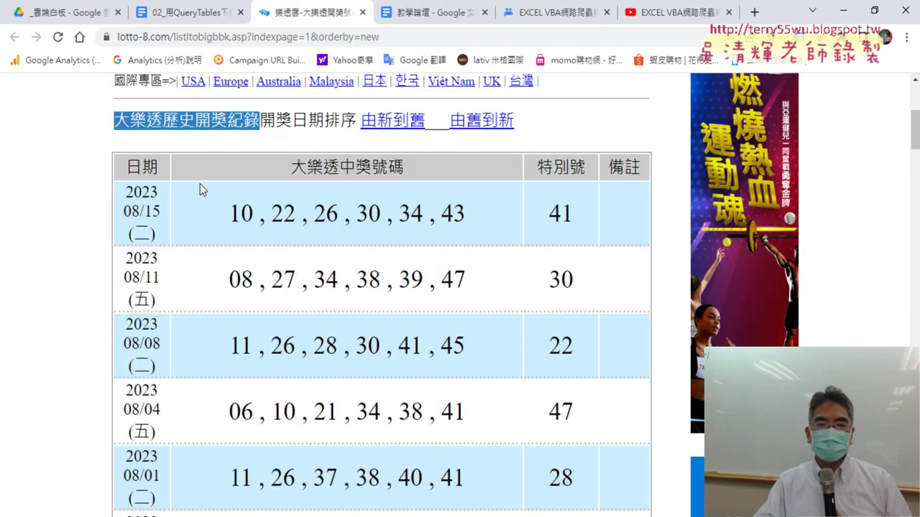
right_click(215, 139)
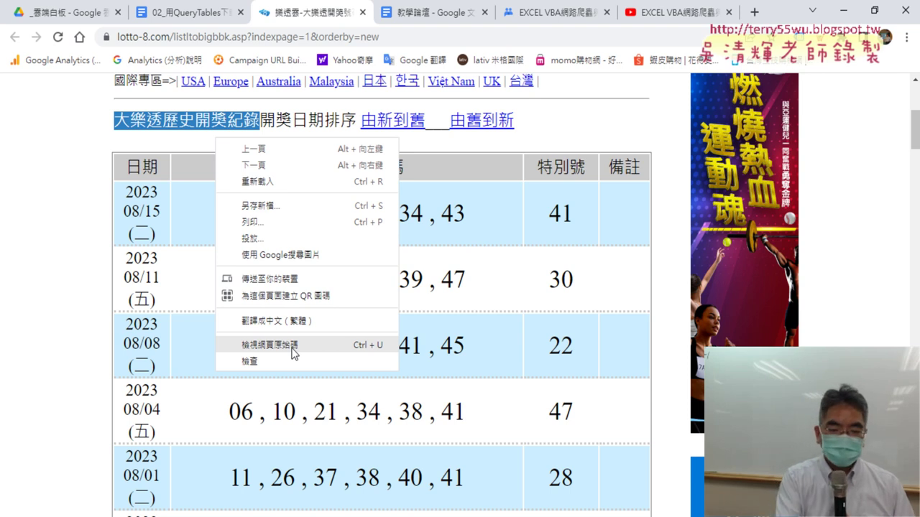
mouse_move(302, 352)
mouse_down()
mouse_move(240, 345)
mouse_move(256, 377)
mouse_up()
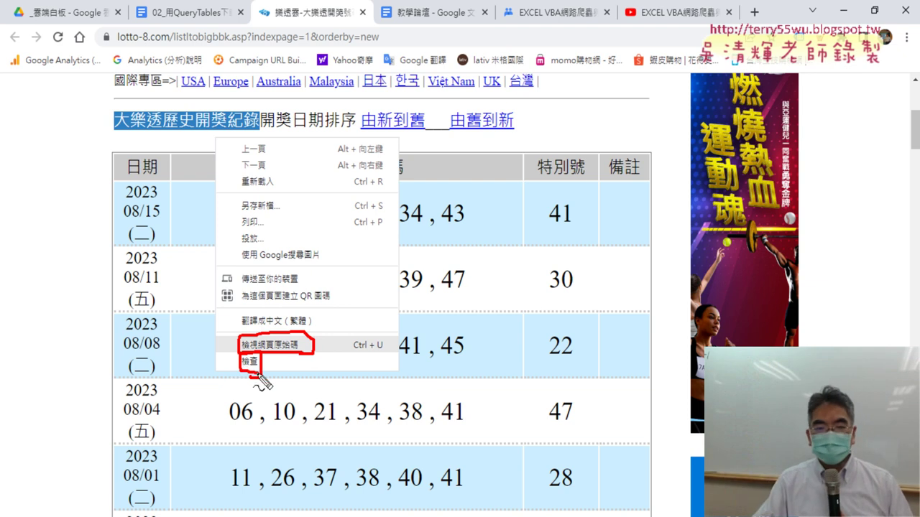
drag(166, 182, 113, 176)
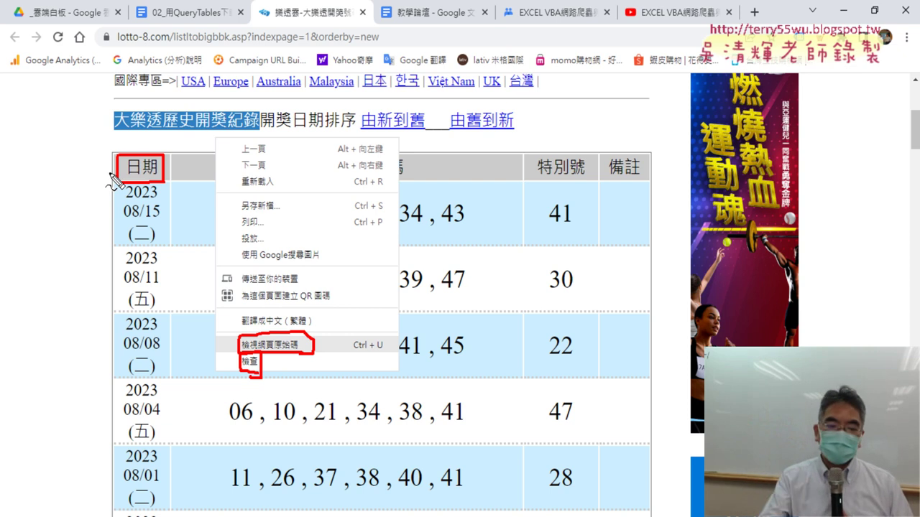
key(Escape)
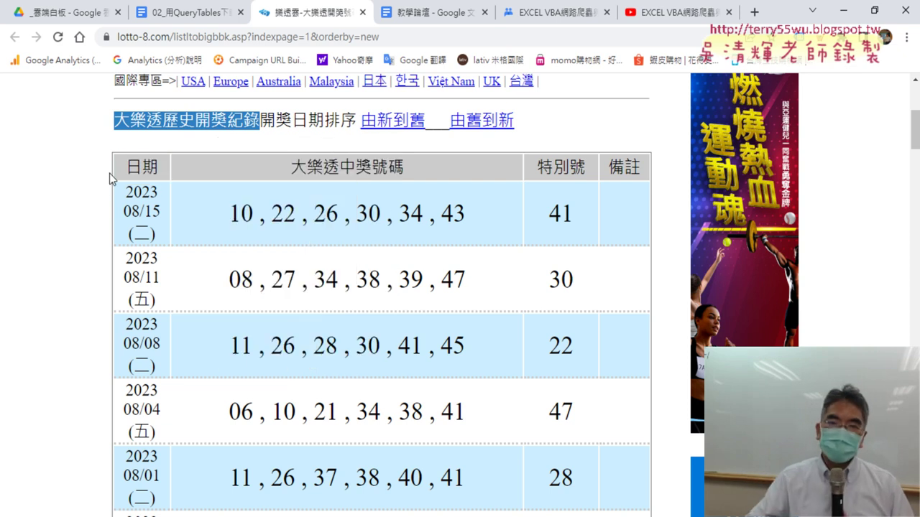
drag(127, 166, 170, 168)
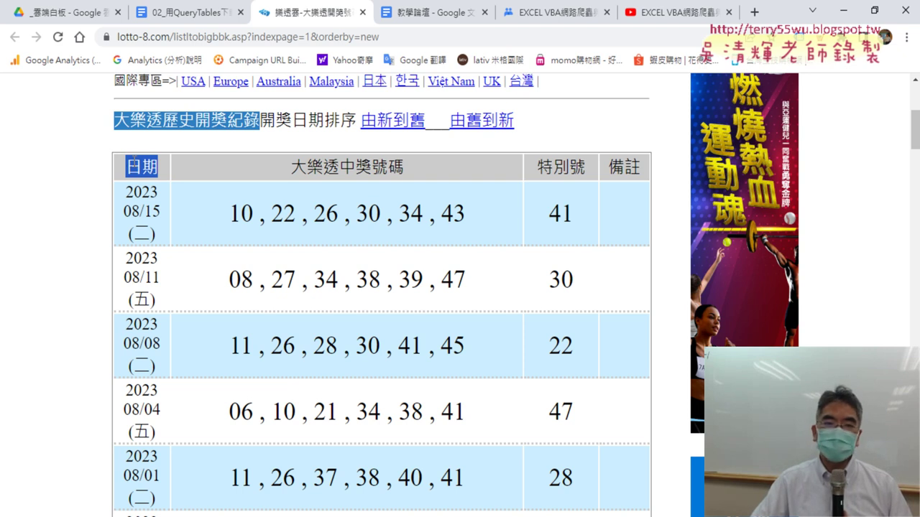
right_click(133, 167)
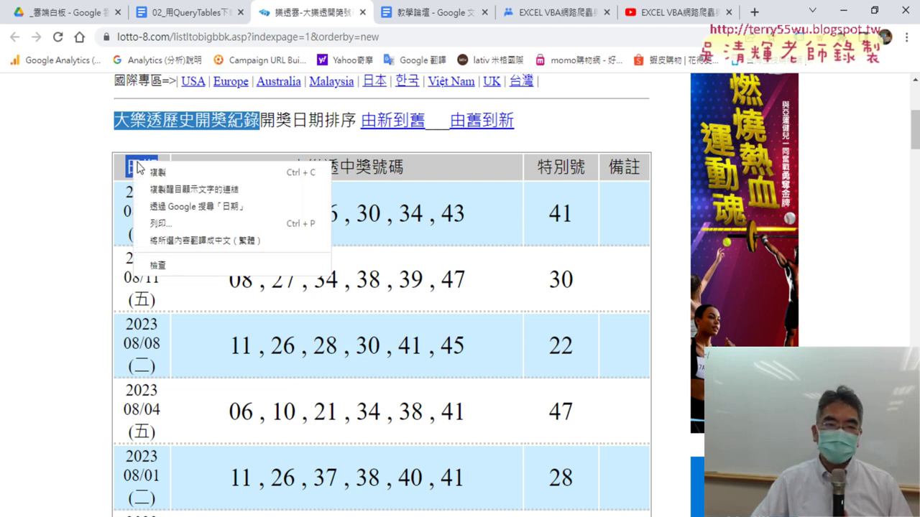
Step: Inspect the 日期 header cell in DevTools and dismiss the language notice
click(180, 266)
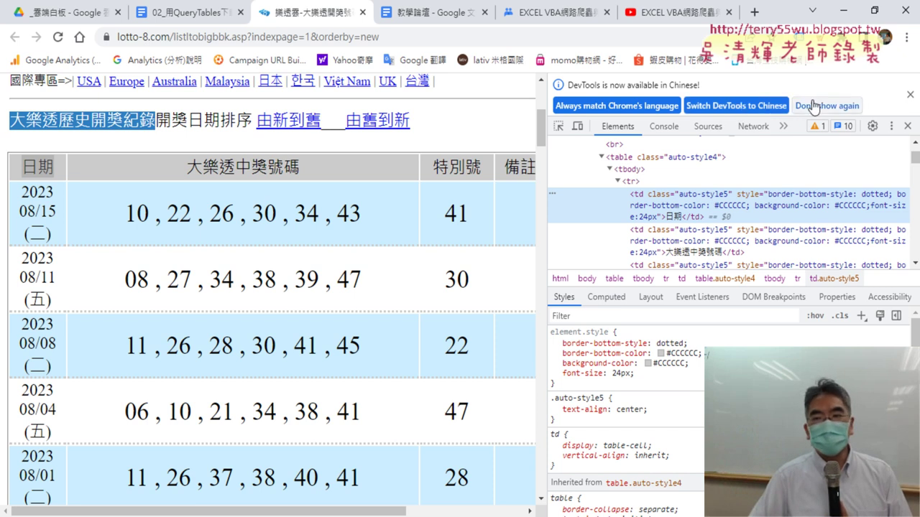
click(910, 95)
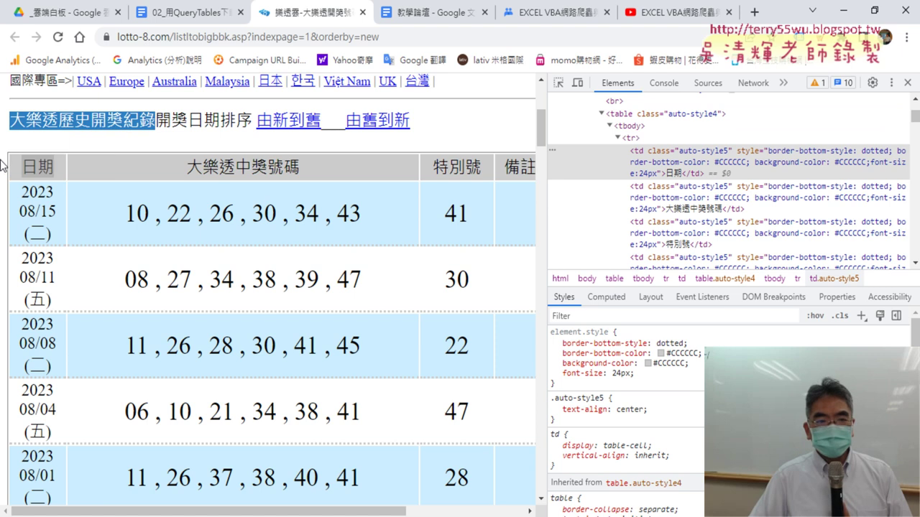
double_click(29, 166)
Step: Circle the 日期 header and its td element code in red, linking the two
right_click(40, 163)
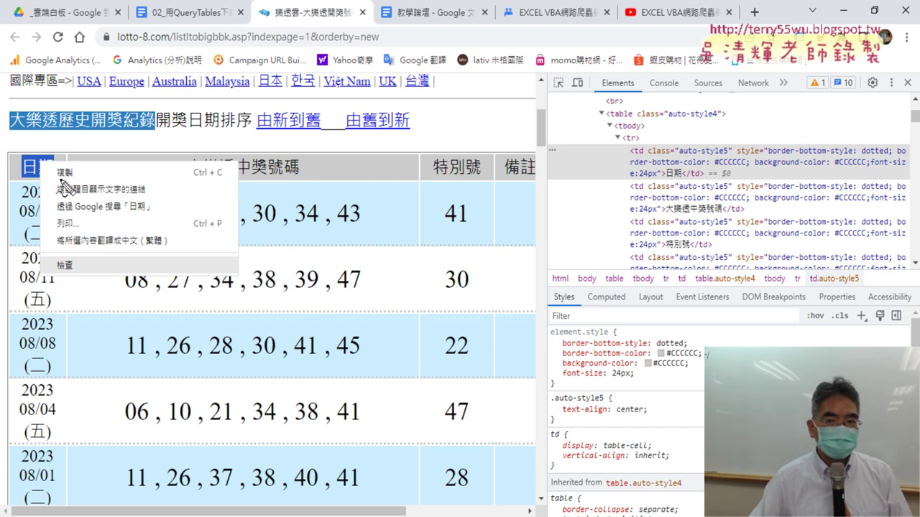
mouse_move(74, 286)
mouse_down()
mouse_move(30, 277)
mouse_move(75, 282)
mouse_up()
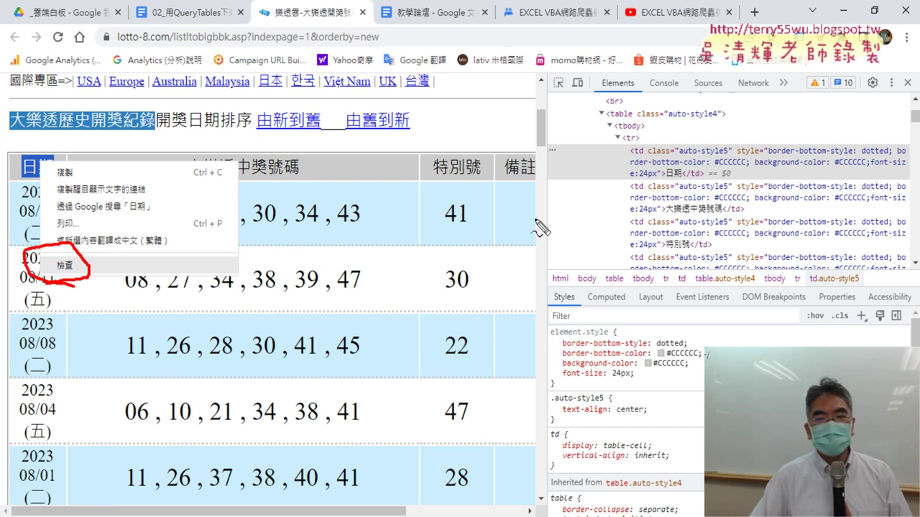
drag(544, 100, 543, 265)
drag(576, 85, 888, 264)
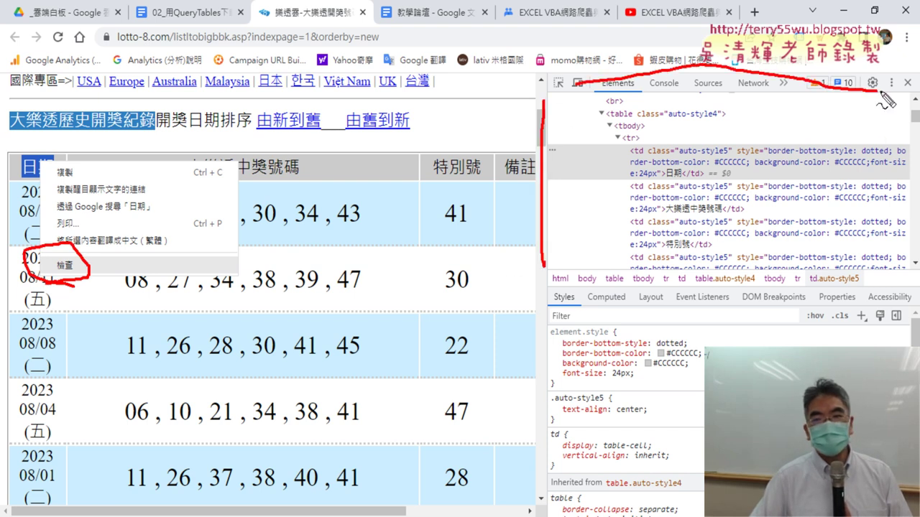
drag(567, 274, 895, 270)
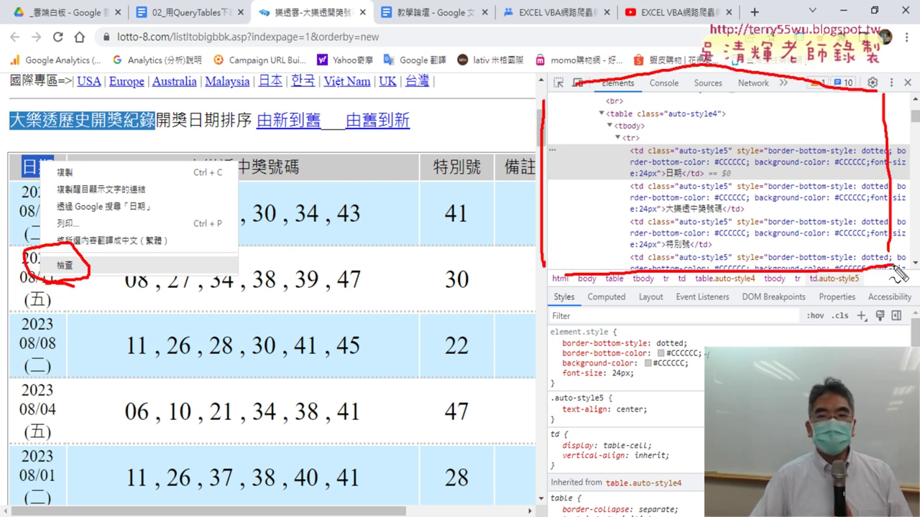
drag(19, 178, 59, 159)
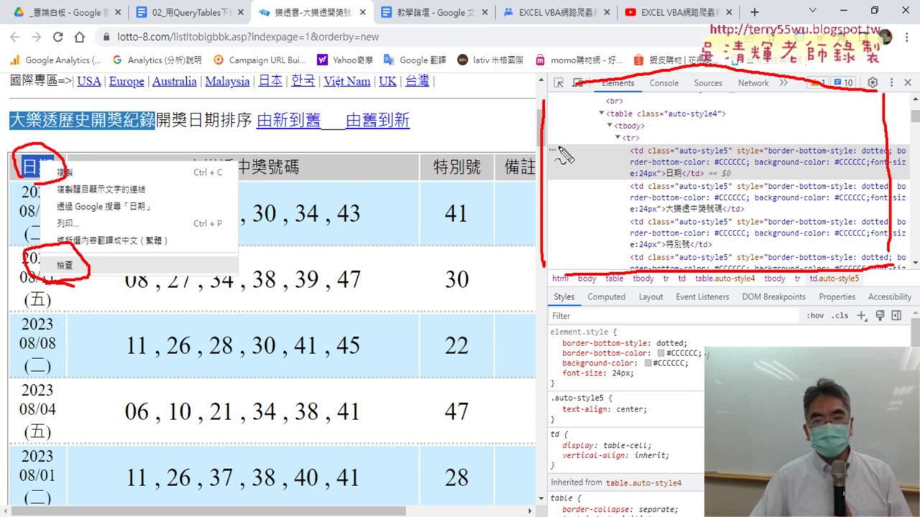
drag(557, 148, 765, 146)
drag(586, 184, 747, 174)
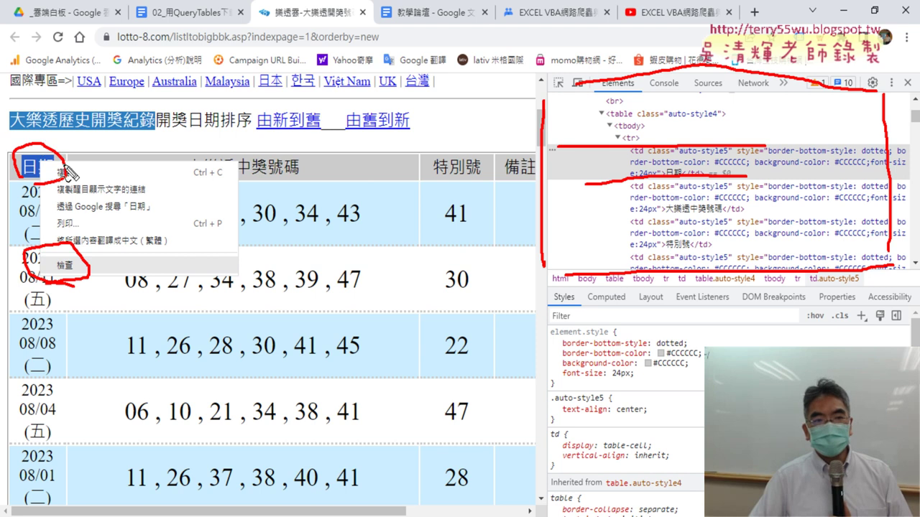
mouse_move(68, 172)
mouse_down()
mouse_move(460, 167)
mouse_move(577, 180)
mouse_move(561, 193)
mouse_up()
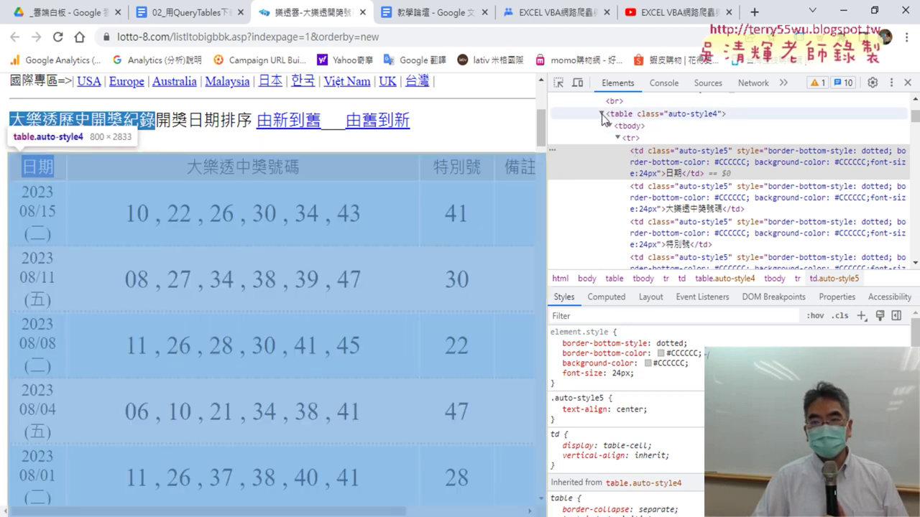
Step: Fold and re-expand the auto-style4 table node, then mark the page address and table tag
click(603, 114)
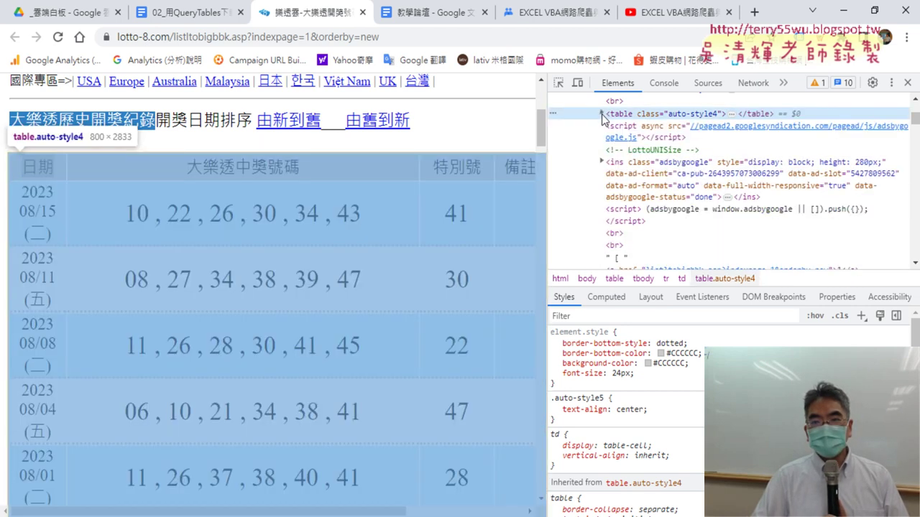
click(602, 114)
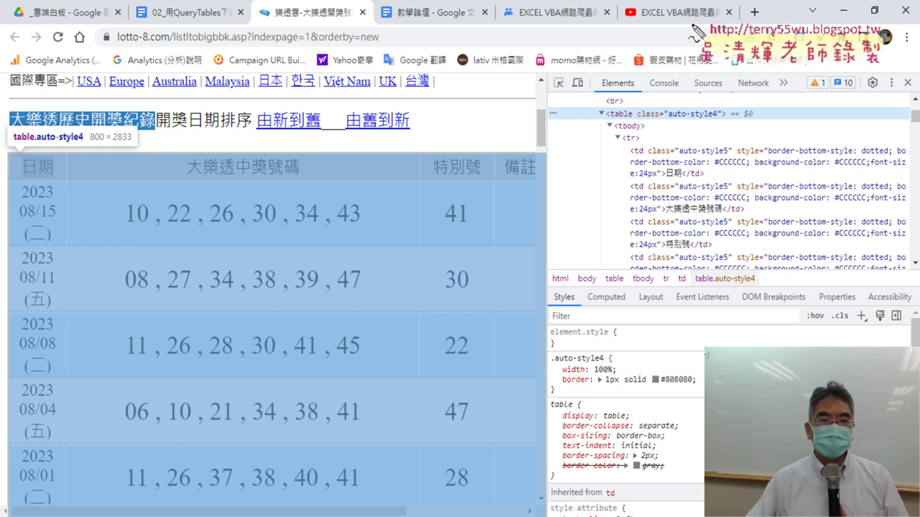
mouse_move(122, 41)
mouse_down()
mouse_move(359, 52)
mouse_move(120, 53)
mouse_up()
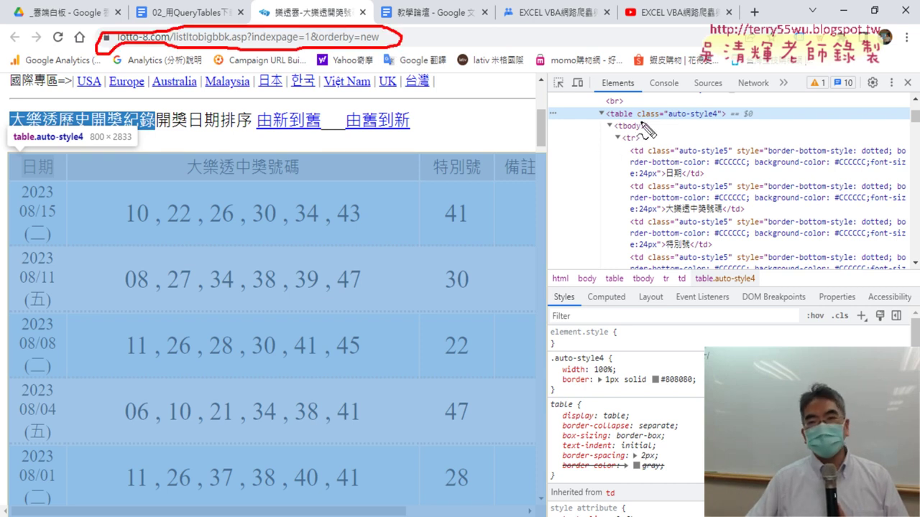
mouse_move(643, 122)
mouse_down()
mouse_move(625, 108)
mouse_move(632, 130)
mouse_up()
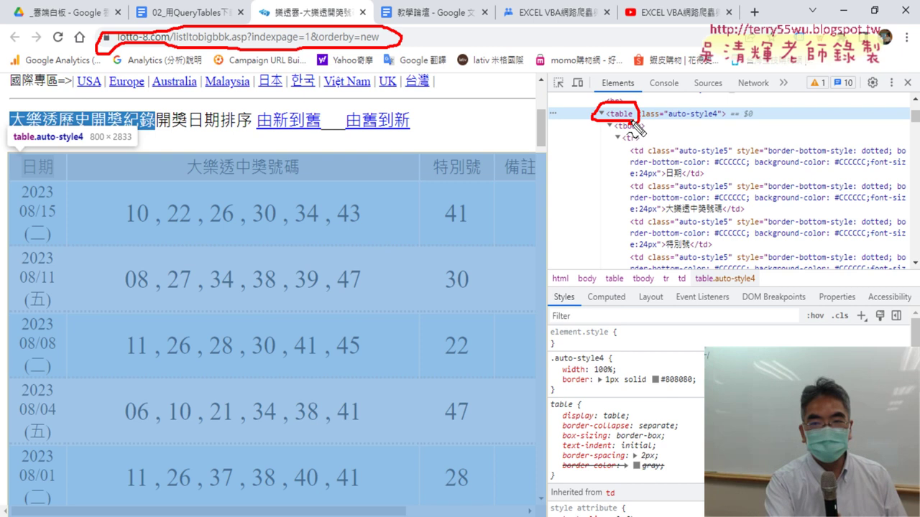
key(Escape)
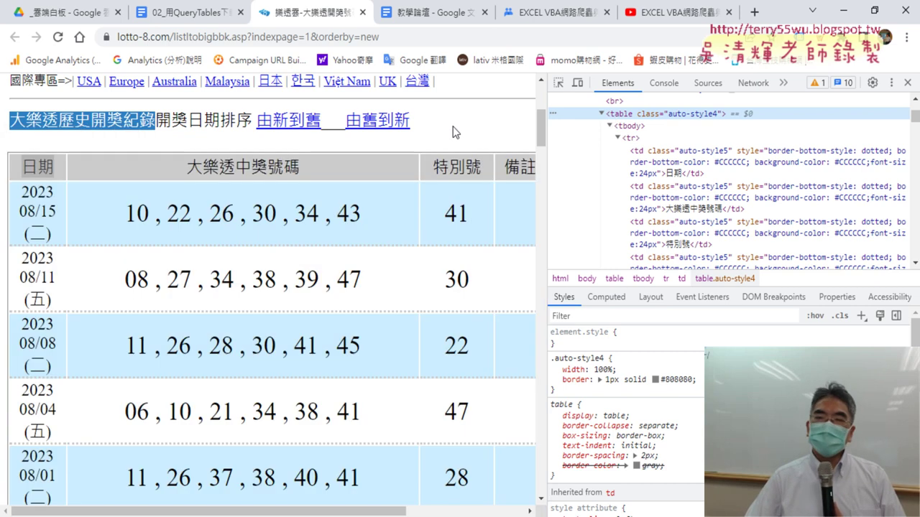
Step: Select the header row node, then the 日期 td.auto-style5 cell to view its styles
right_click(461, 130)
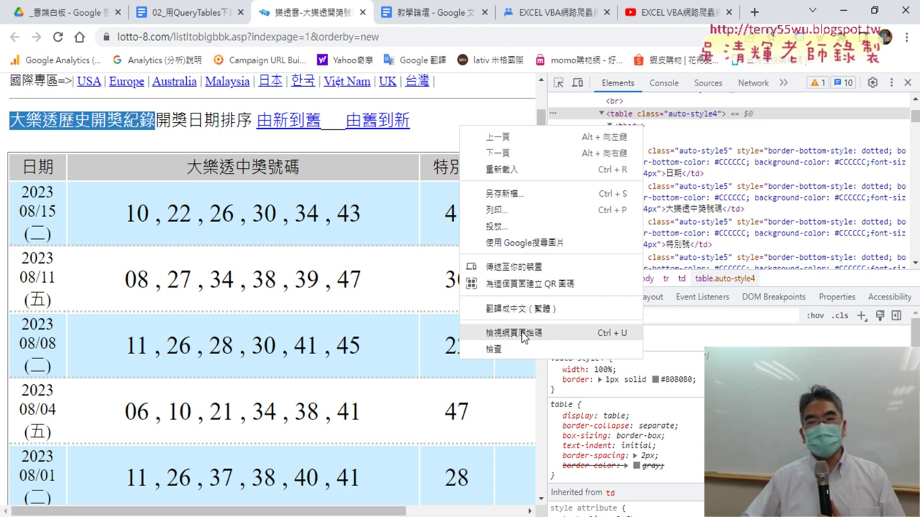
click(697, 139)
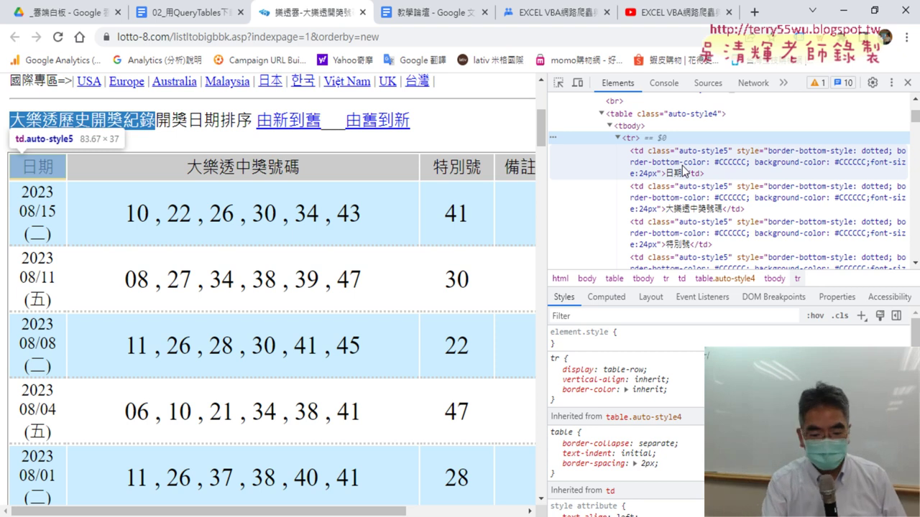
click(694, 166)
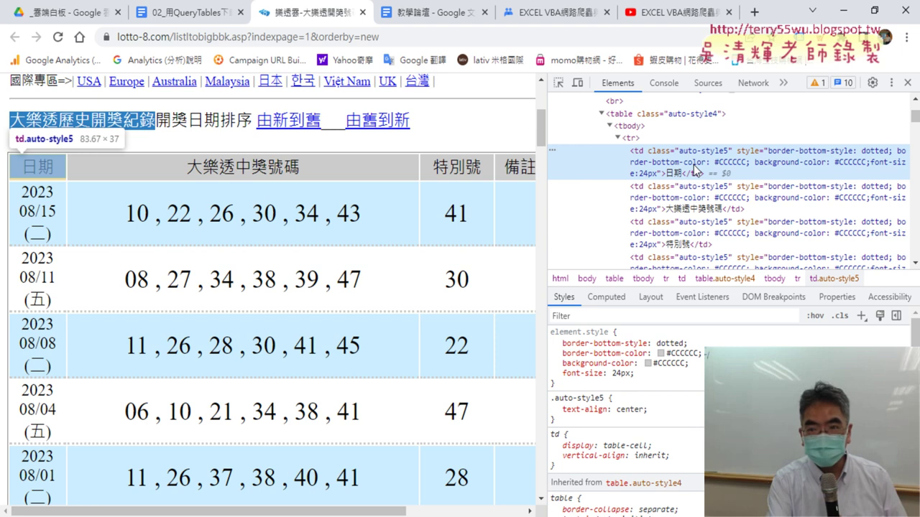
key(ctrl+f)
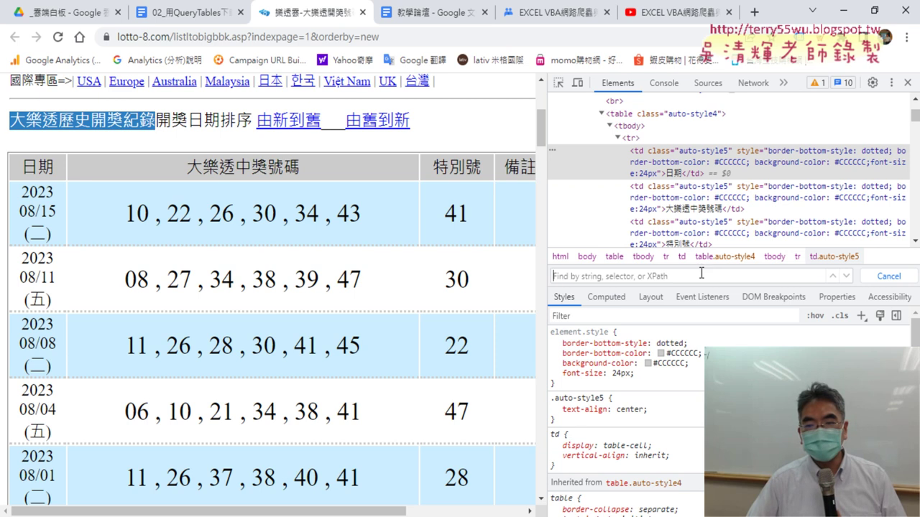
click(891, 277)
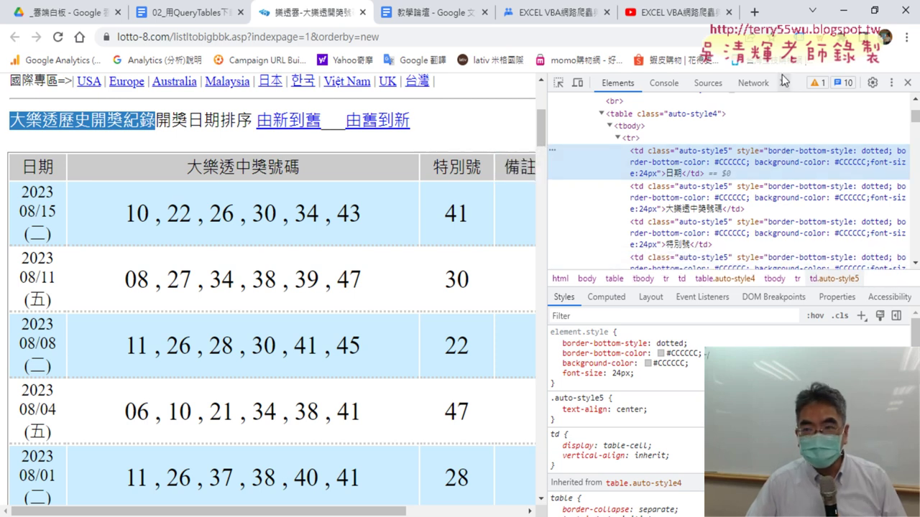
Step: Open the DevTools Search drawer (Ctrl+Shift+F) from the ⋮ menu
click(783, 84)
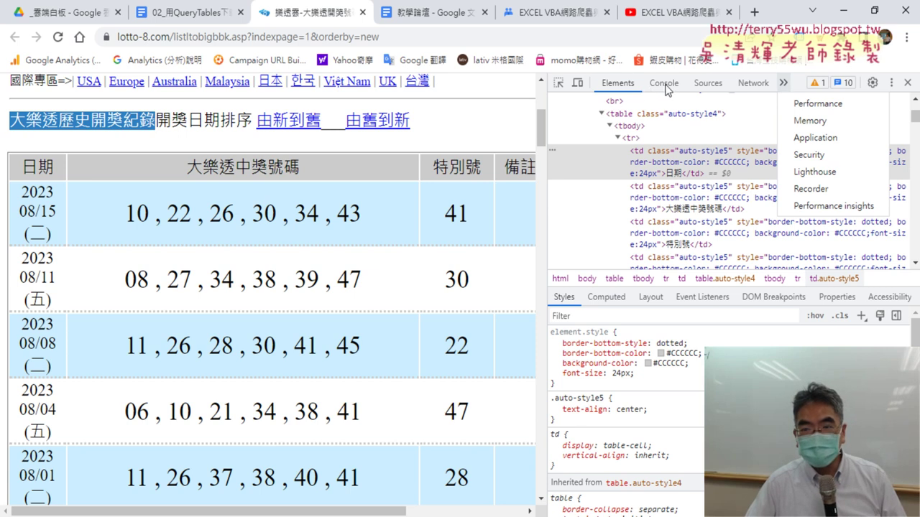
click(664, 83)
click(622, 83)
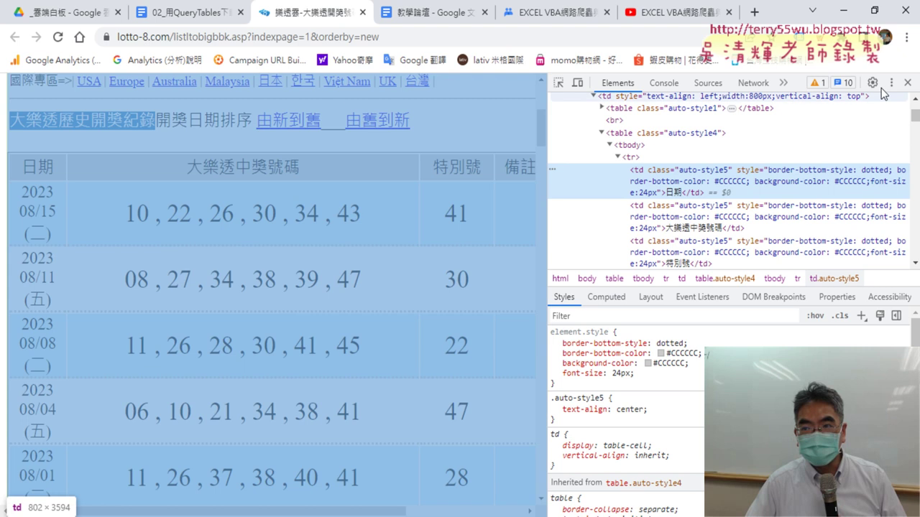
click(891, 84)
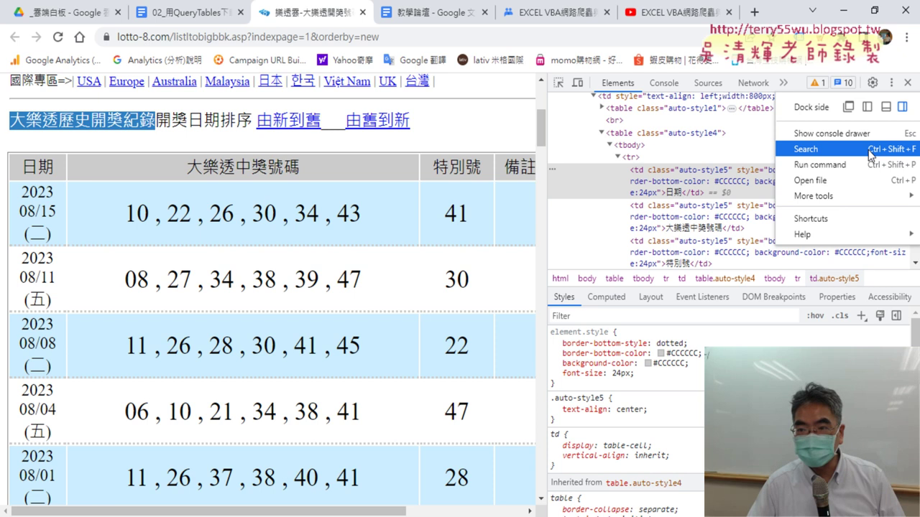
click(648, 121)
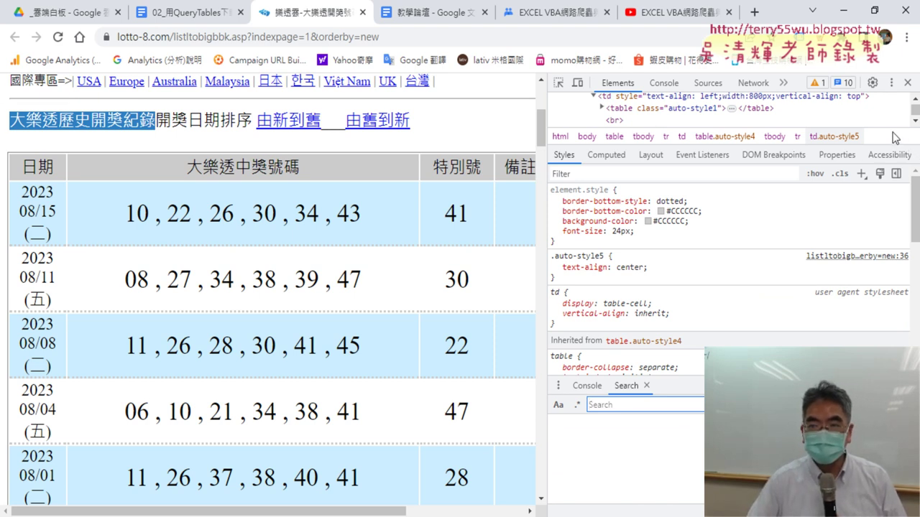
Step: Enlarge the DevTools element tree, select the header row node, and search the markup for '<table'
drag(892, 145, 892, 334)
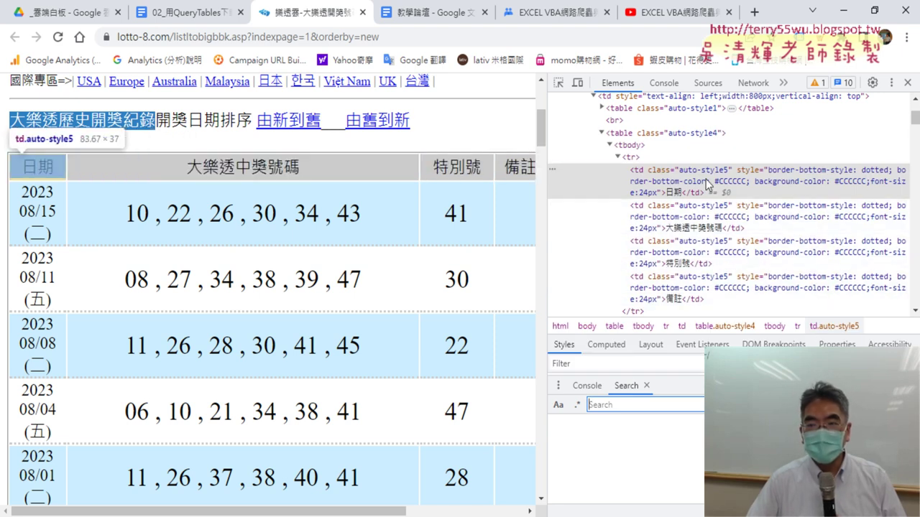
click(721, 154)
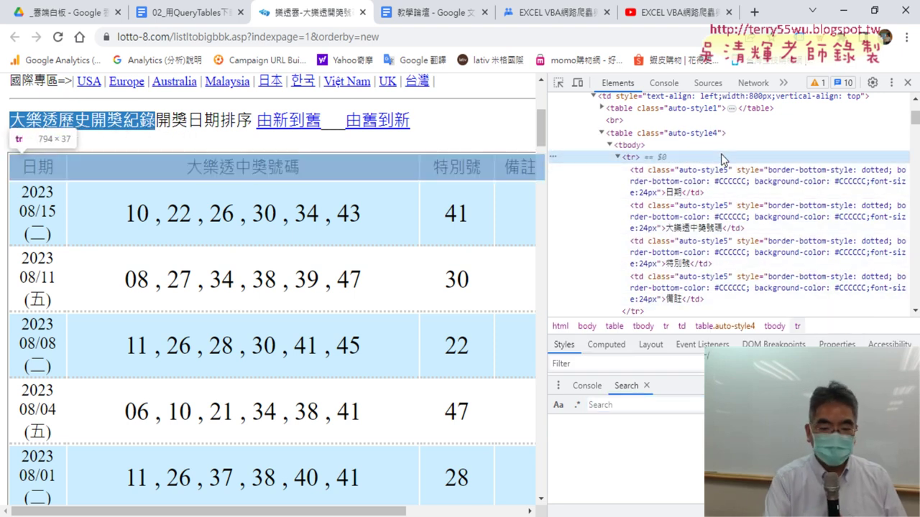
key(ctrl+f)
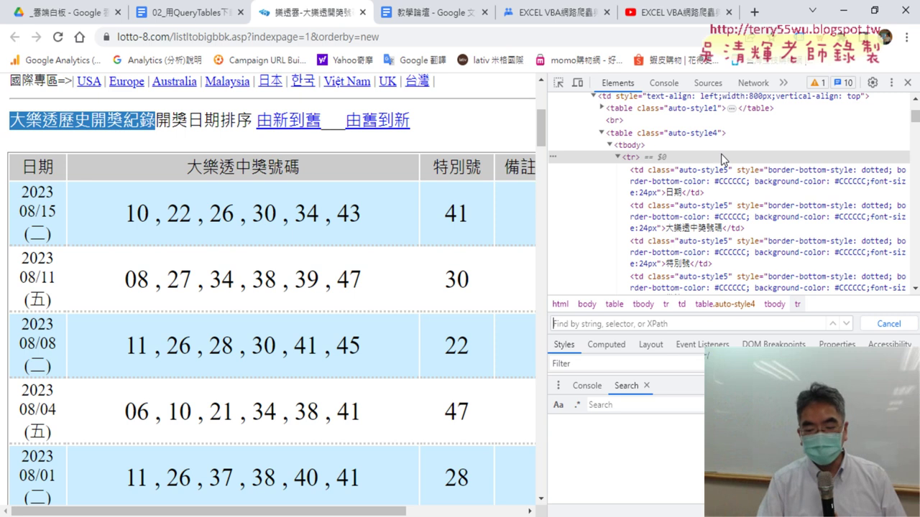
text(<)
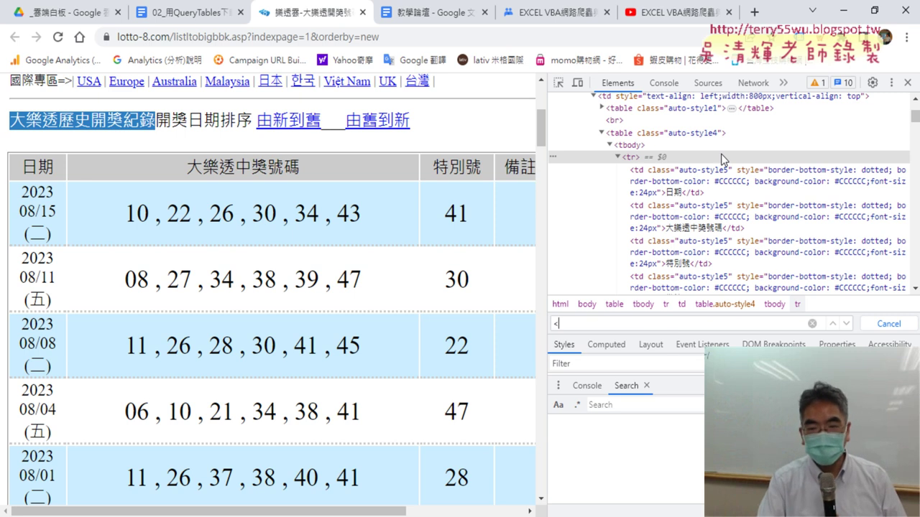
text(t)
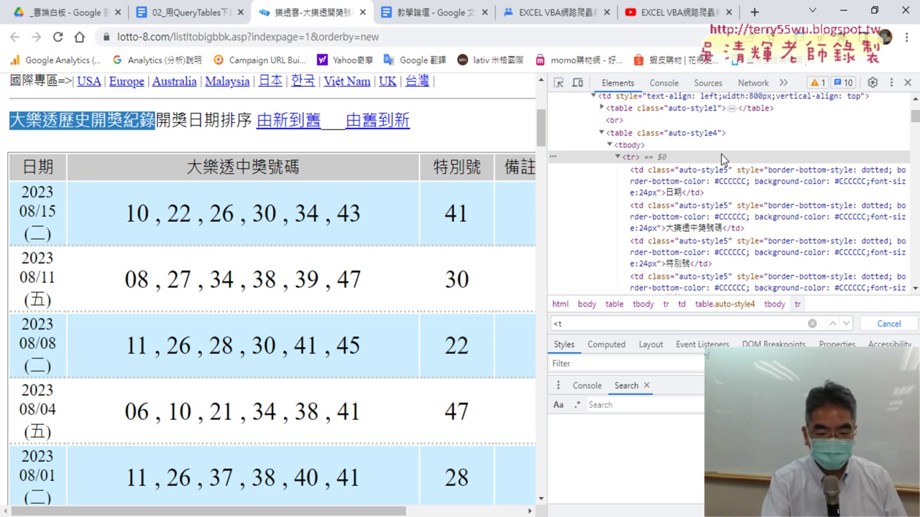
text(ab)
text(le)
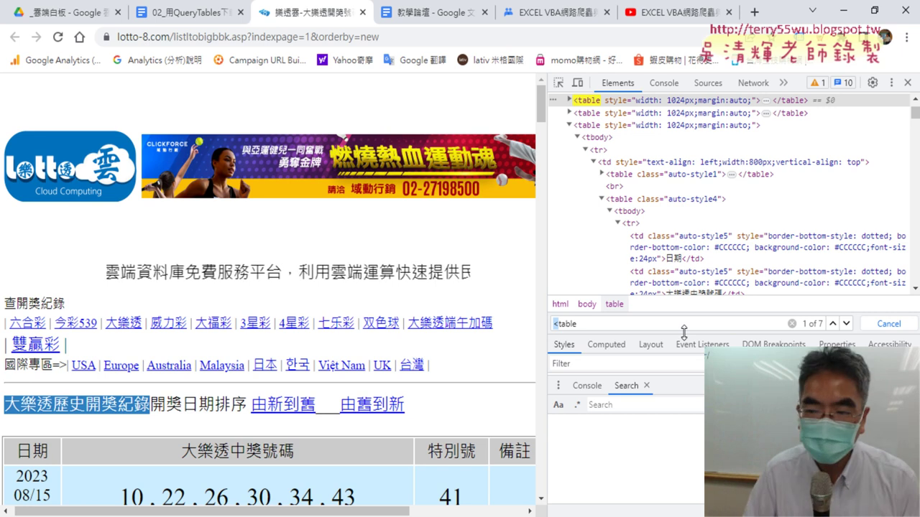
triple_click(591, 328)
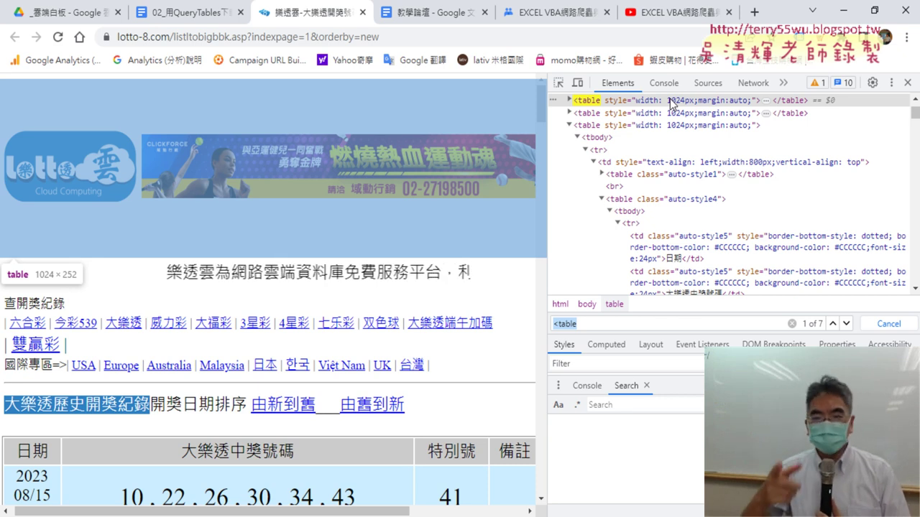
Step: Step through the '<table' matches to match 5 of 7, the auto-style4 draw-results table
click(848, 324)
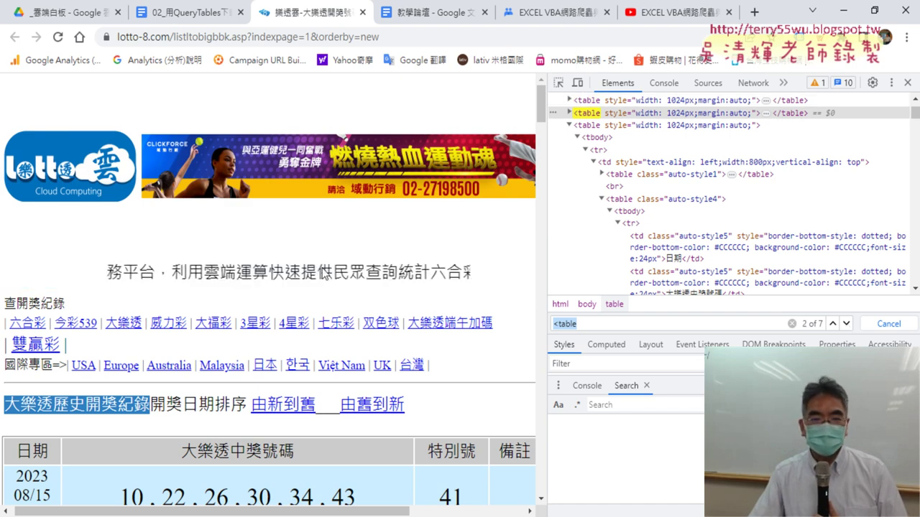
click(834, 325)
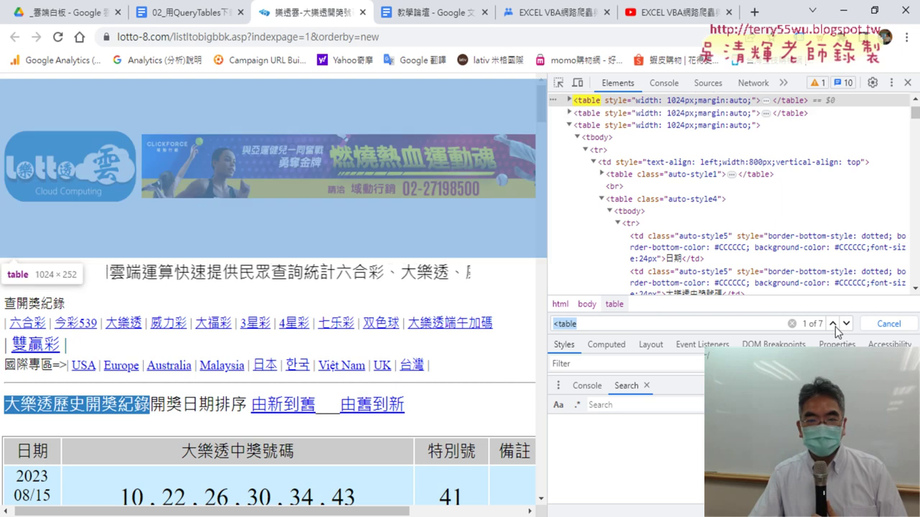
click(848, 325)
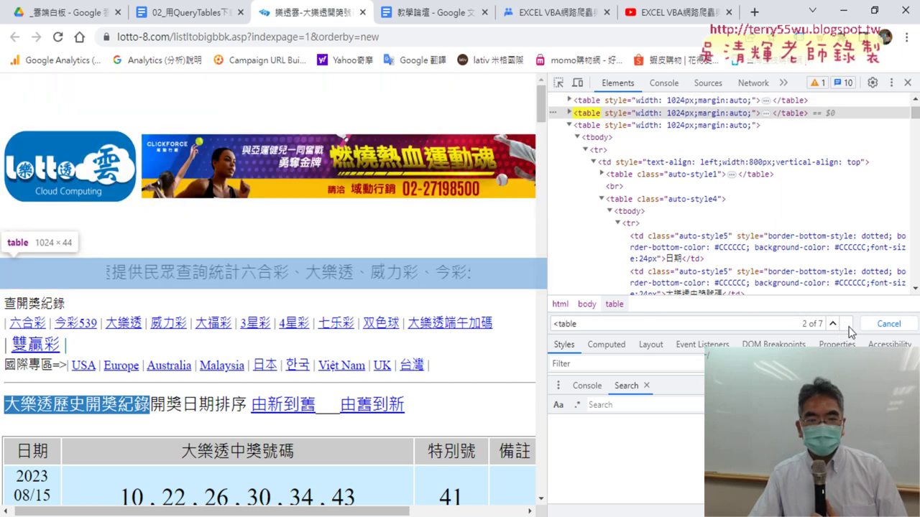
click(848, 325)
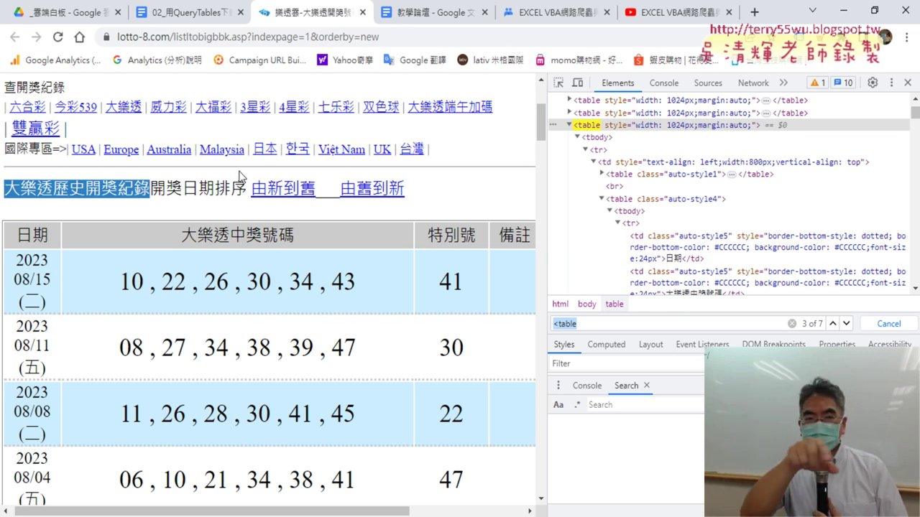
click(847, 324)
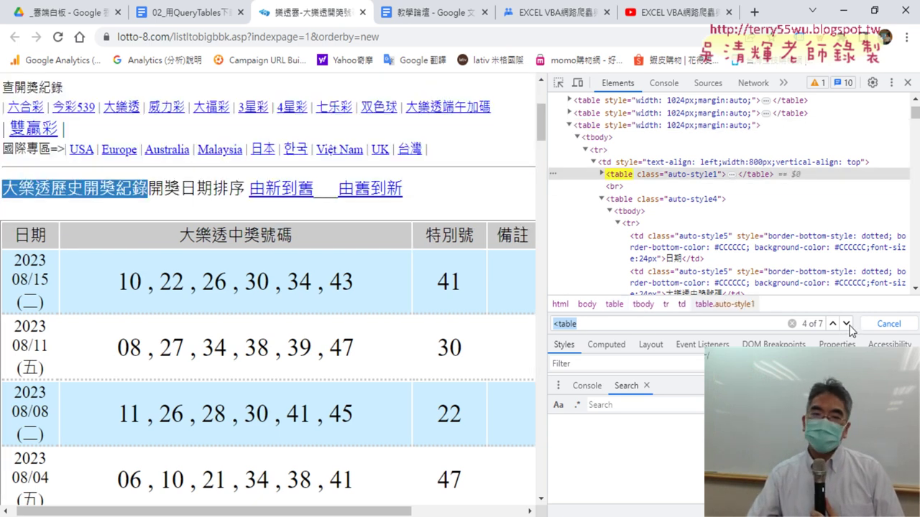
click(847, 324)
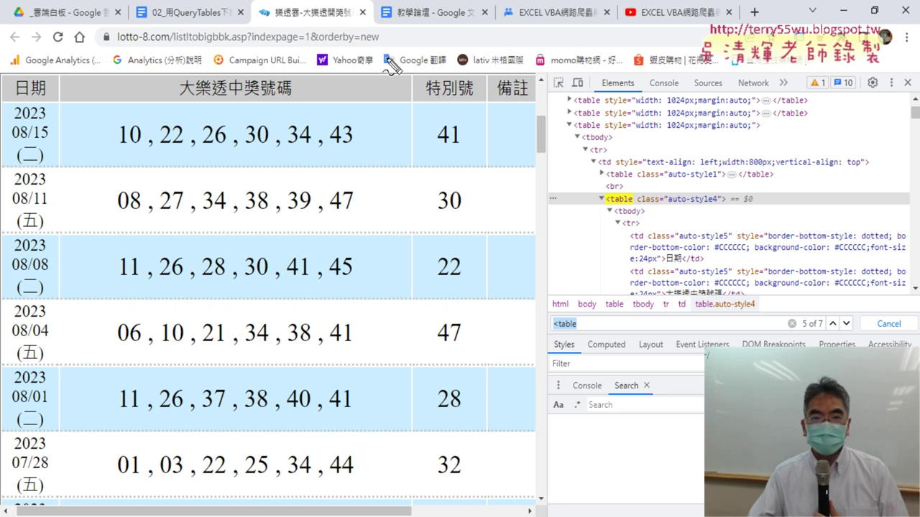
drag(392, 67, 380, 63)
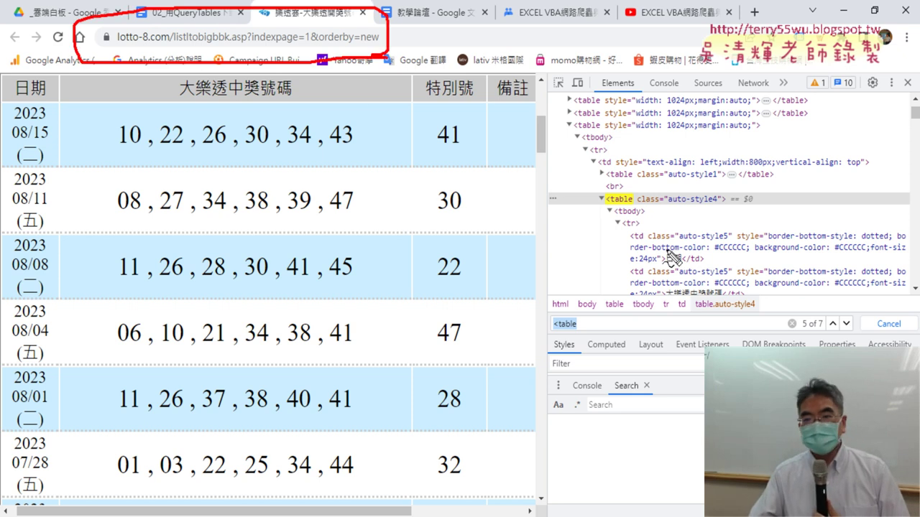
drag(607, 206, 624, 212)
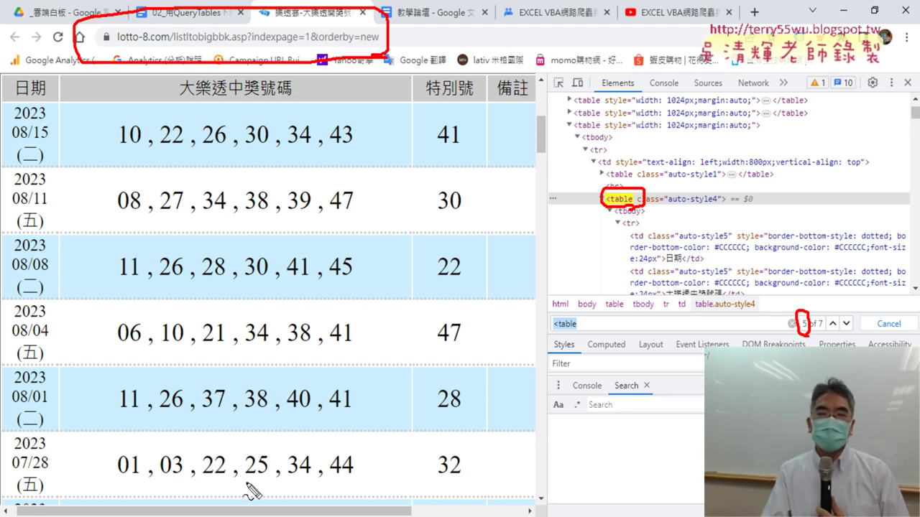
key(Escape)
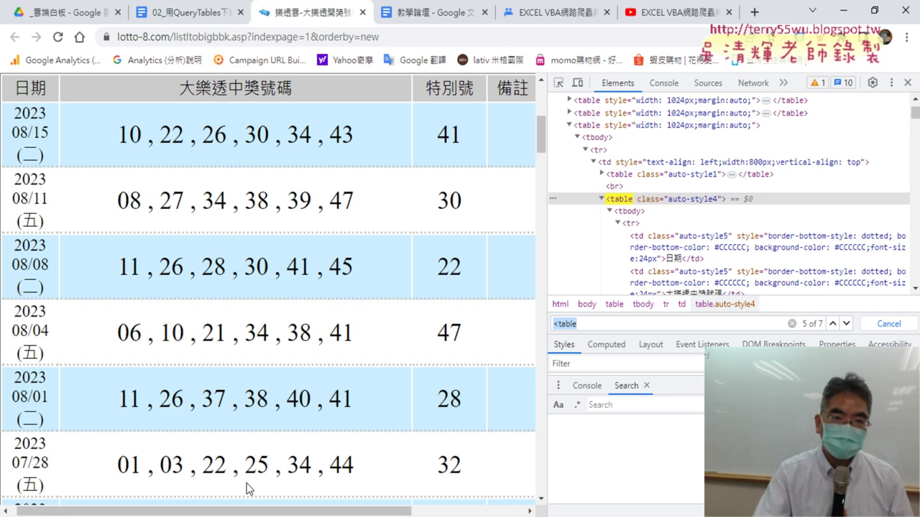
Step: Open the 02_用QueryTables notes and scroll through them, highlighting the EXCEL2010 heading
click(175, 16)
scroll(734, 345, down, 5)
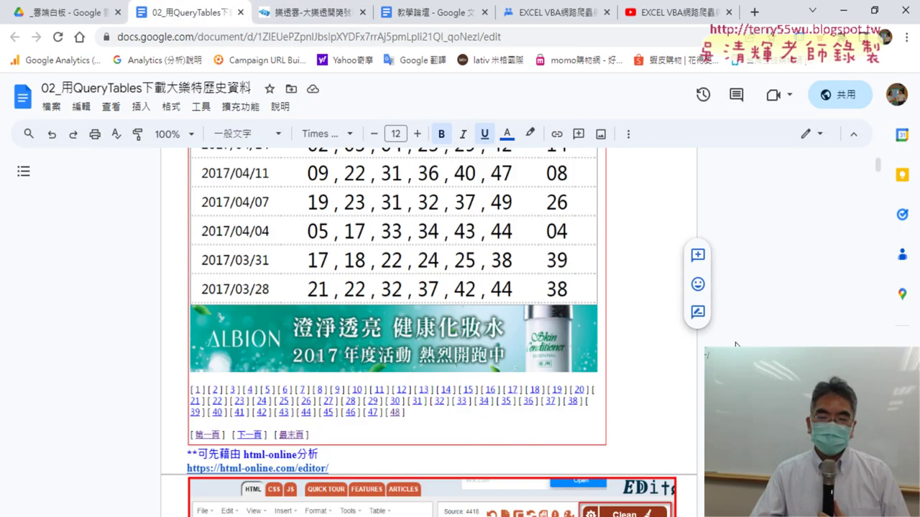
scroll(734, 345, down, 5)
scroll(734, 345, down, 5)
scroll(734, 345, down, 2)
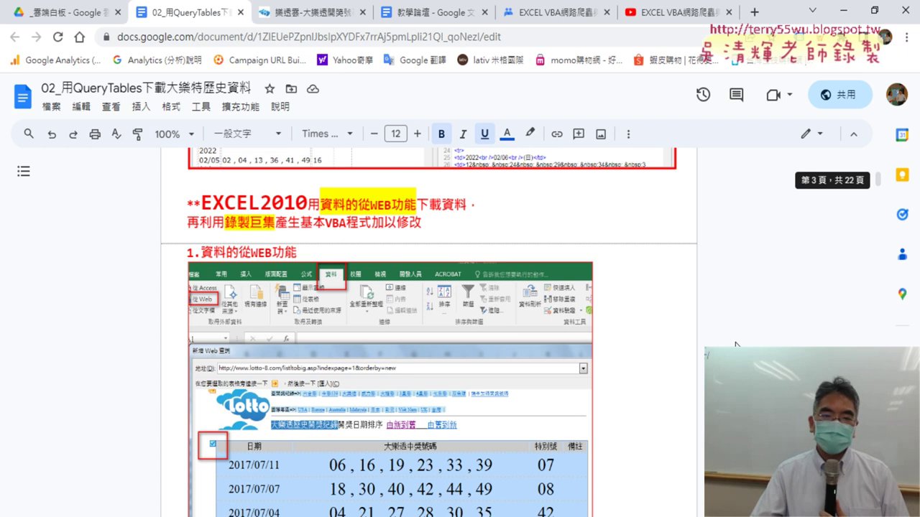
scroll(735, 345, down, 1)
scroll(734, 345, down, 5)
scroll(734, 345, up, 1)
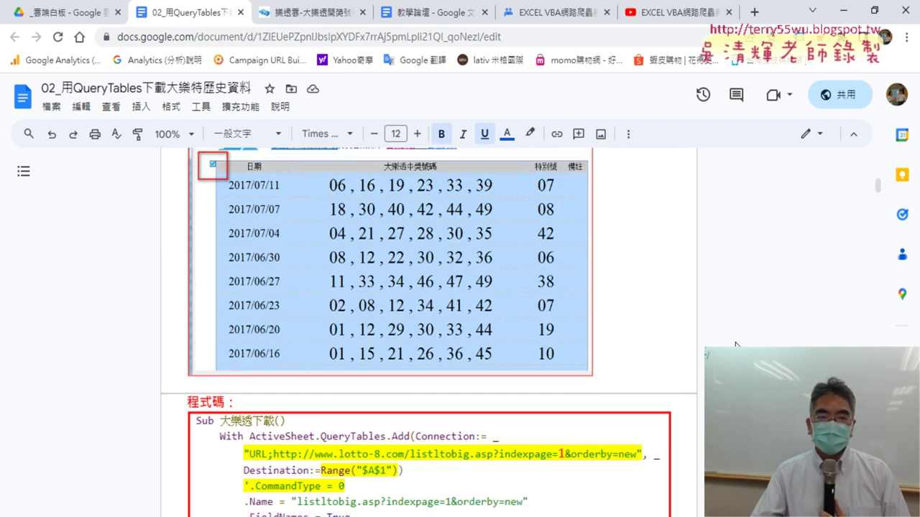
scroll(735, 345, up, 5)
scroll(423, 257, up, 10)
scroll(619, 277, down, 2)
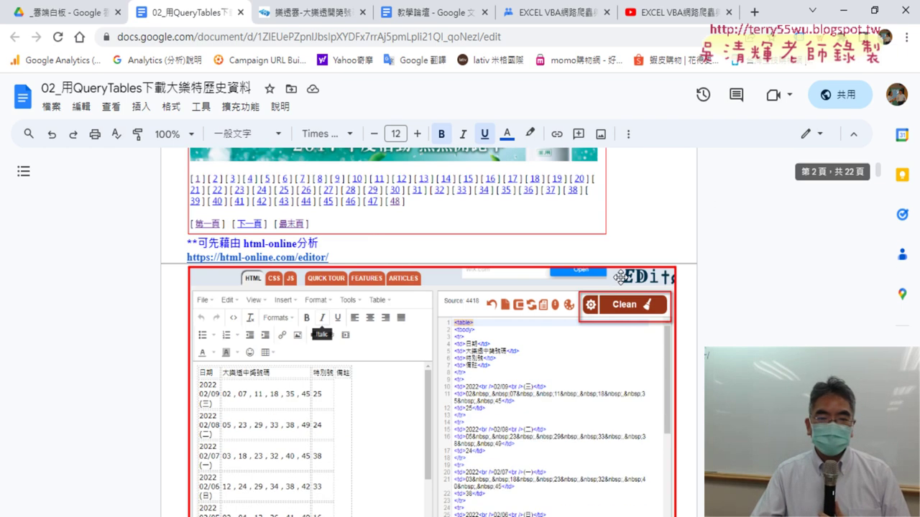
scroll(620, 277, down, 3)
scroll(197, 218, down, 3)
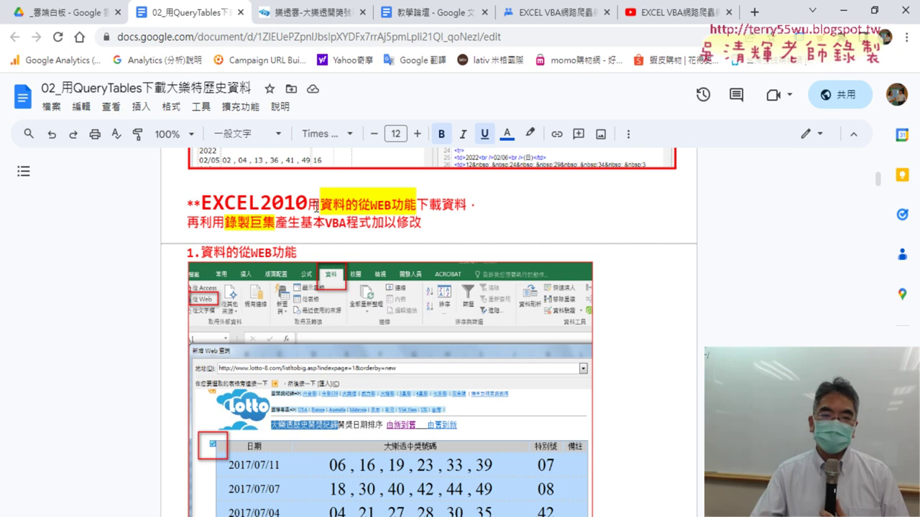
mouse_move(199, 205)
mouse_down()
mouse_move(477, 209)
mouse_move(479, 223)
mouse_up()
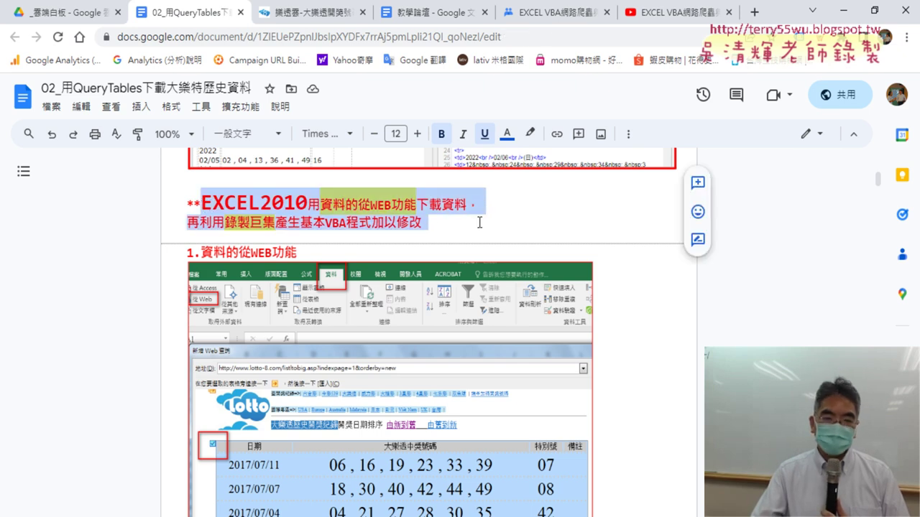
scroll(326, 202, down, 2)
scroll(326, 202, up, 1)
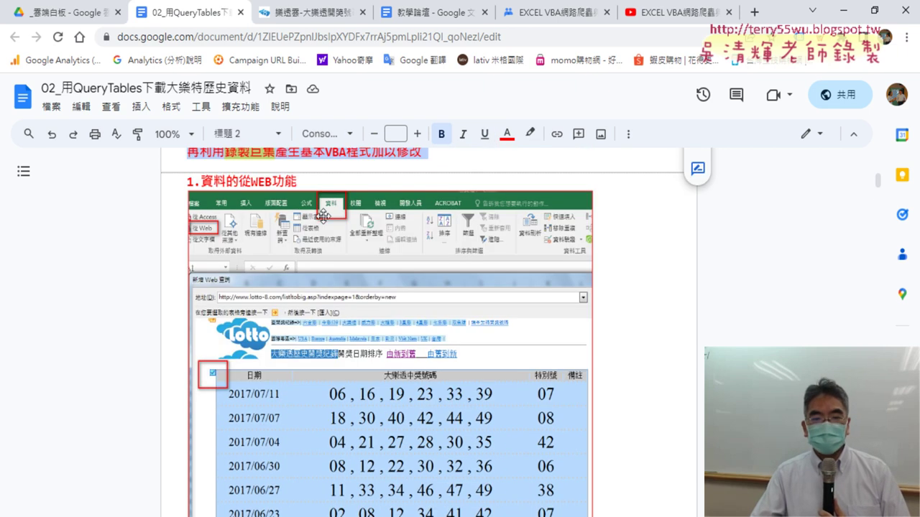
scroll(646, 312, down, 1)
scroll(647, 312, down, 4)
scroll(709, 312, down, 1)
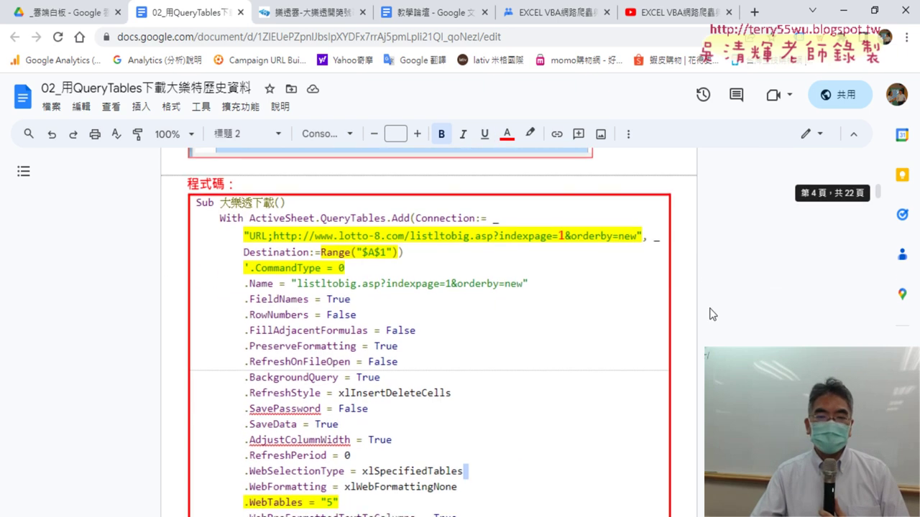
scroll(642, 294, down, 1)
scroll(643, 295, up, 1)
scroll(274, 355, down, 1)
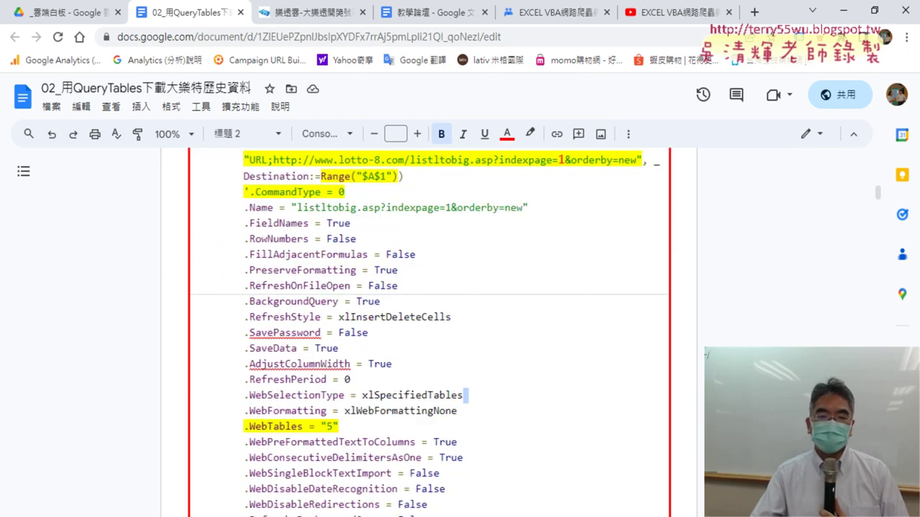
scroll(274, 355, down, 2)
scroll(700, 354, down, 1)
scroll(701, 353, down, 3)
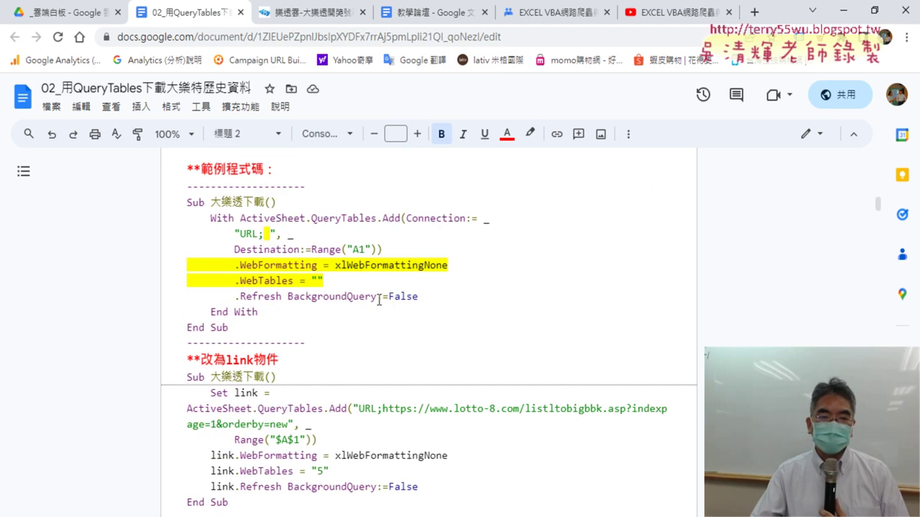
Step: Point out the blank URL; and .WebTables values, then select the 範例程式碼 macro from Sub to End Sub
drag(188, 168, 282, 173)
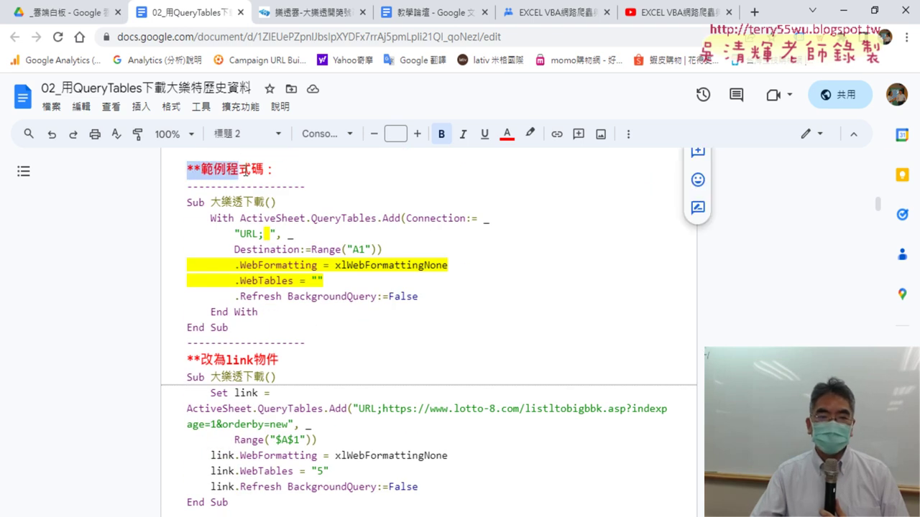
mouse_move(186, 203)
mouse_down()
mouse_move(278, 203)
mouse_move(293, 328)
mouse_up()
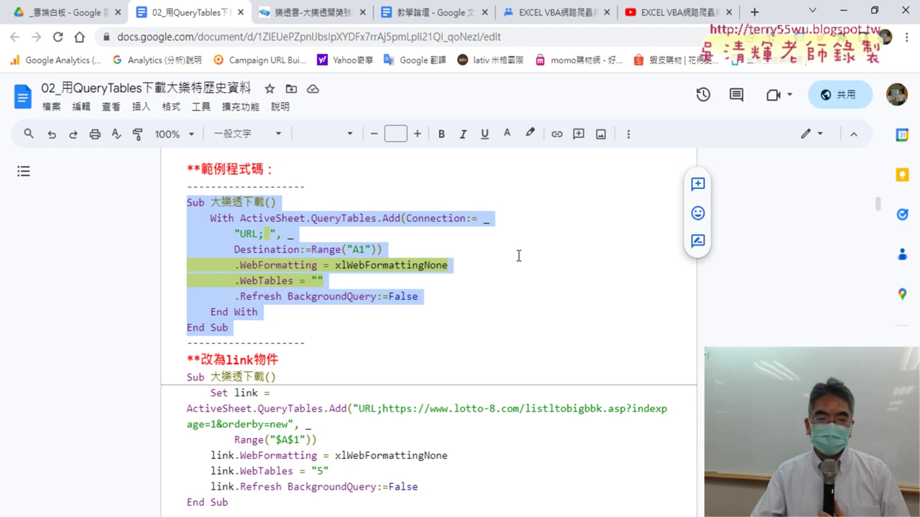
click(389, 267)
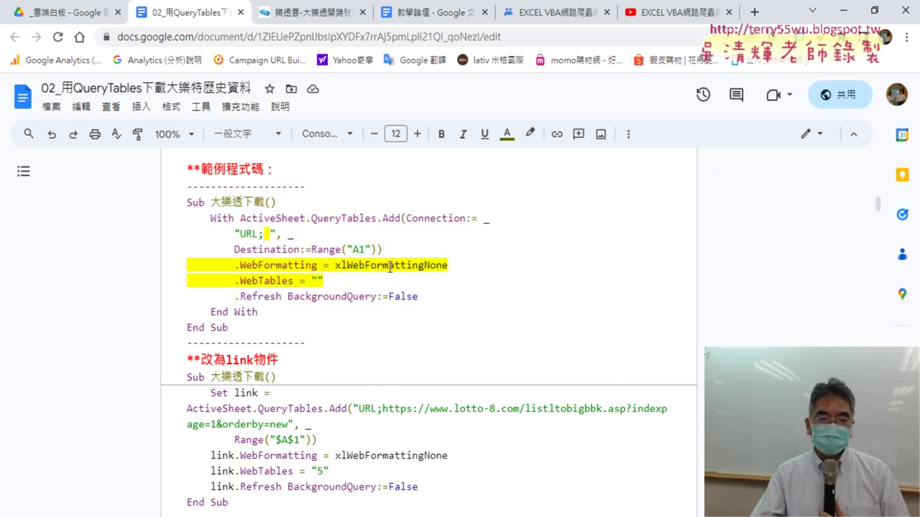
double_click(266, 234)
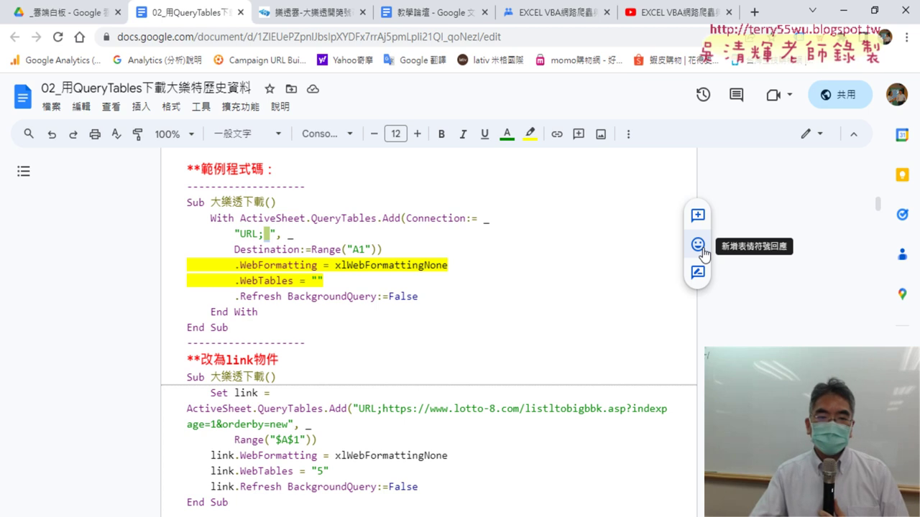
click(319, 280)
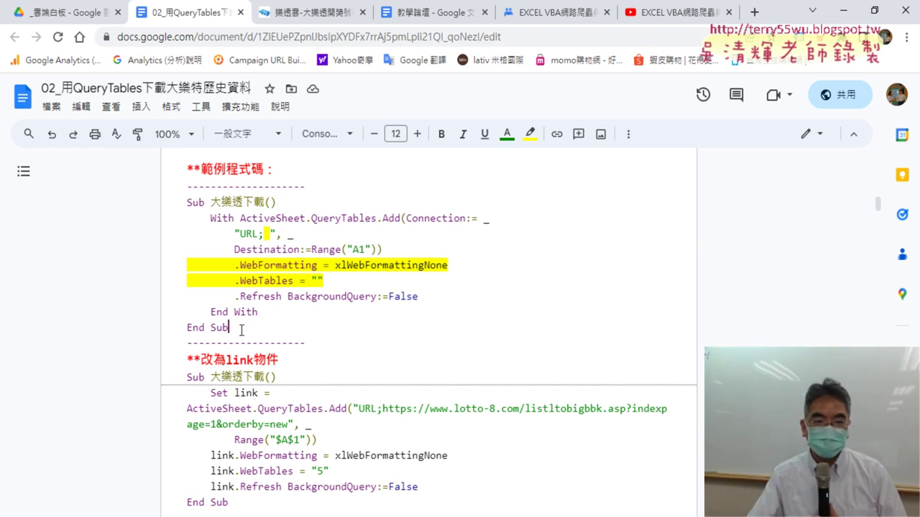
drag(241, 330, 194, 204)
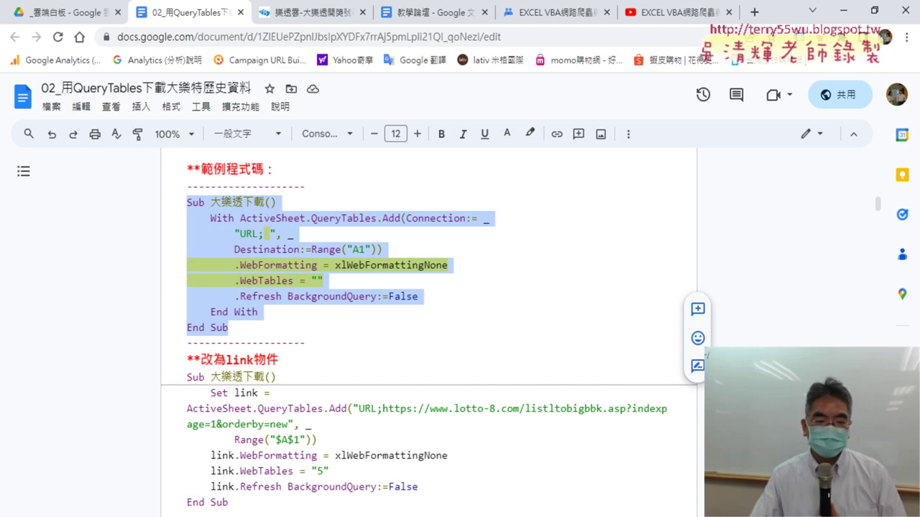
key(super)
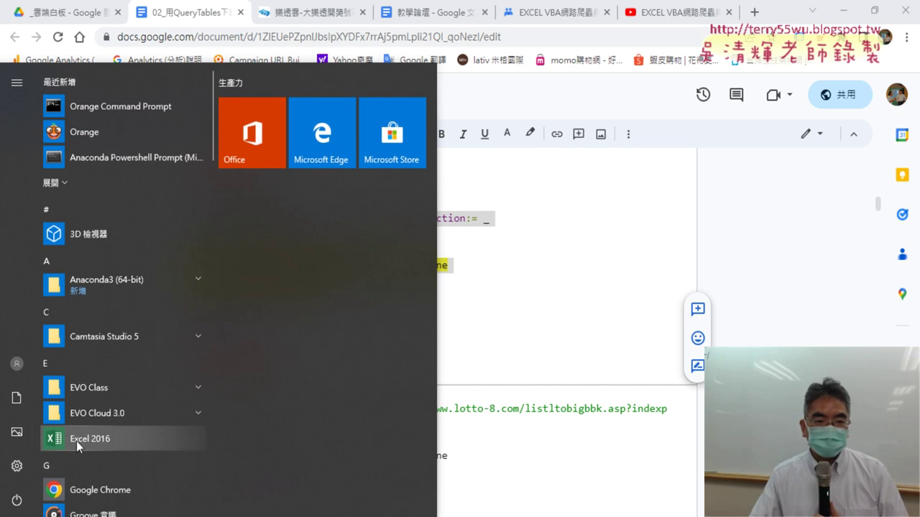
Step: Launch Excel 2016 with a blank workbook and open the Visual Basic editor
click(76, 441)
click(410, 164)
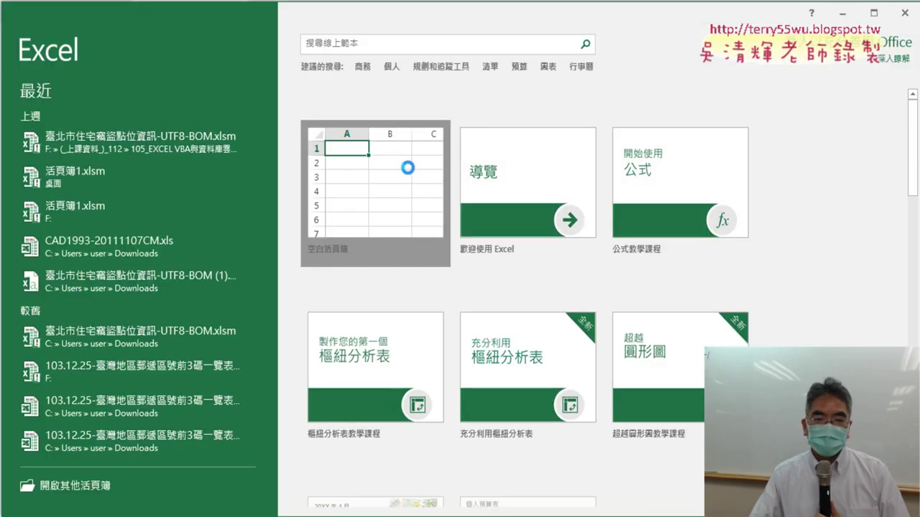
click(335, 31)
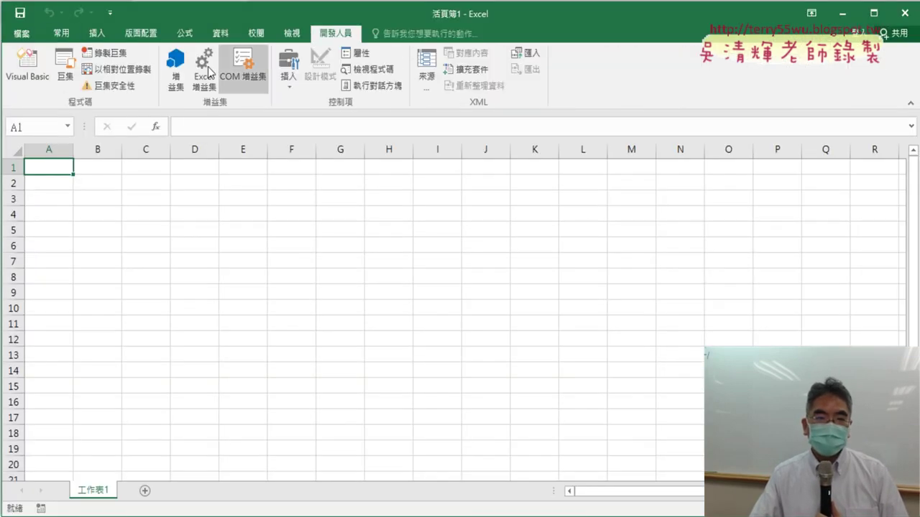
click(32, 76)
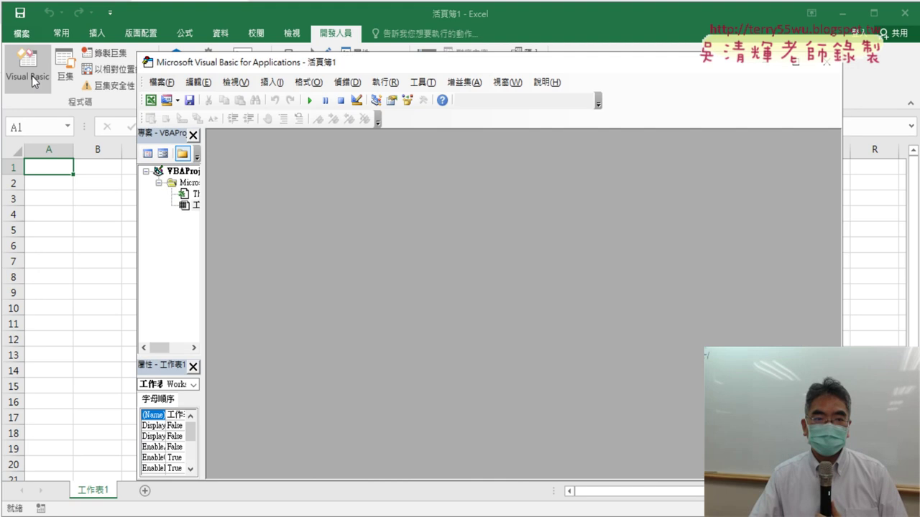
Step: Insert a new empty code module (插入 > 模組) into the workbook's VBA project
drag(217, 209, 312, 219)
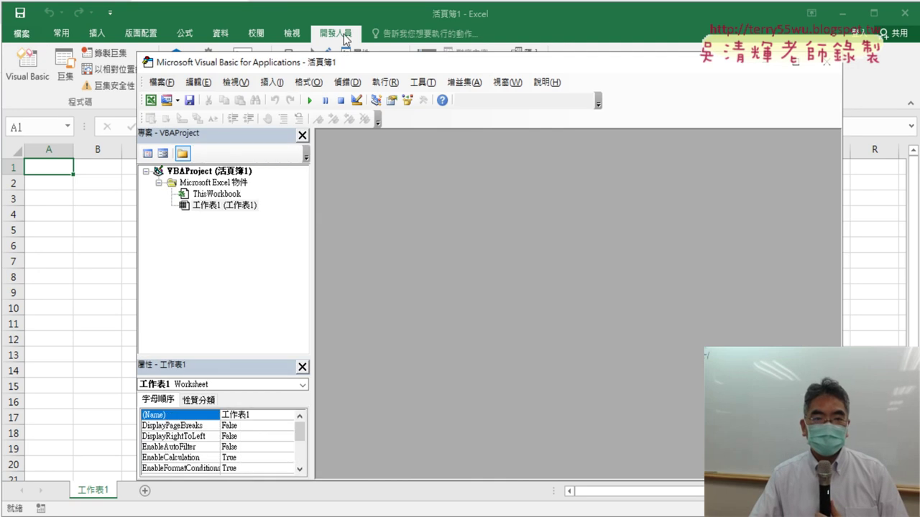
right_click(220, 210)
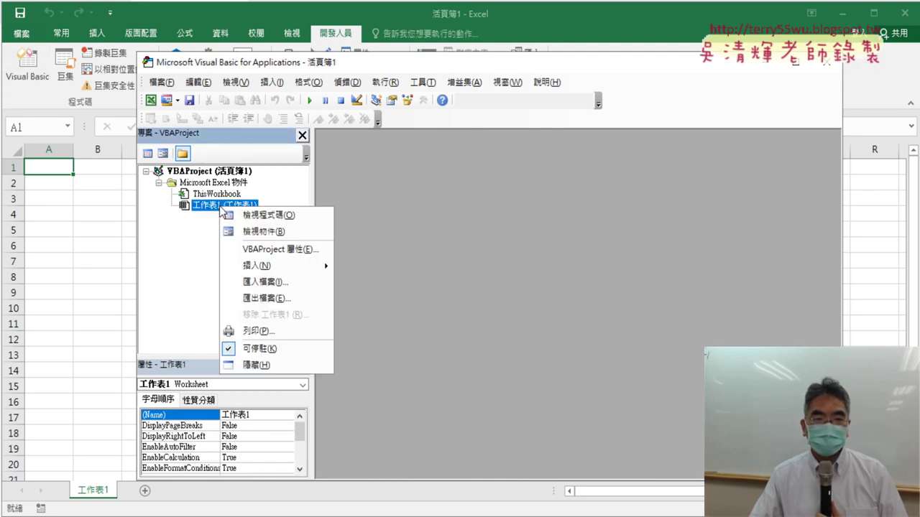
mouse_move(270, 269)
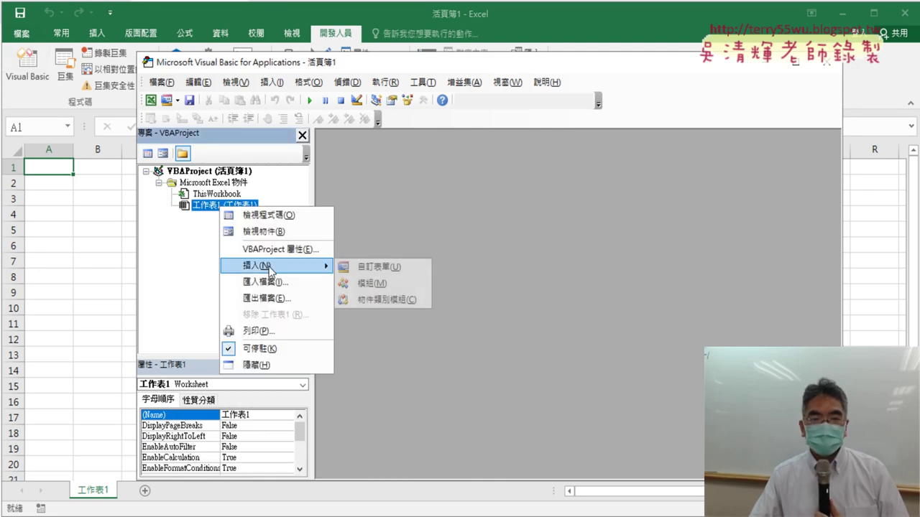
click(388, 288)
Step: Paste the copied 大樂透下載 macro into Module1 and select the blank after URL;
right_click(417, 192)
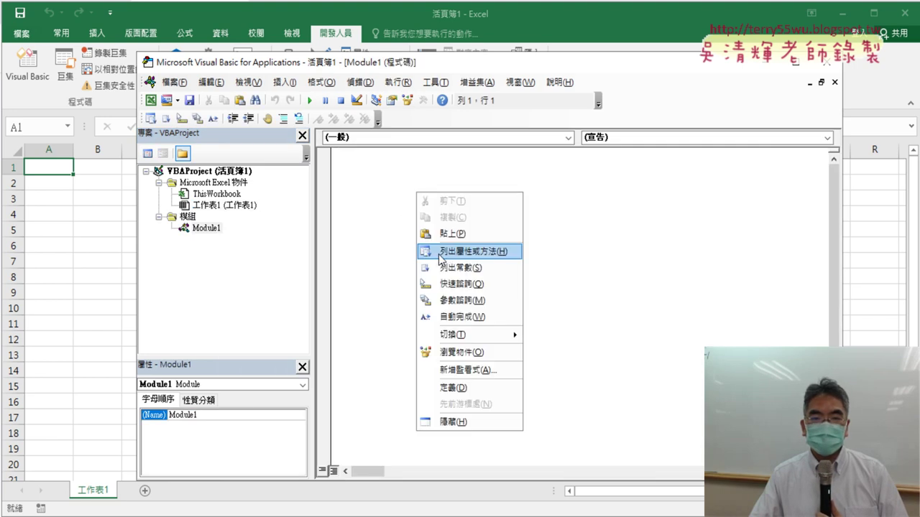
click(444, 240)
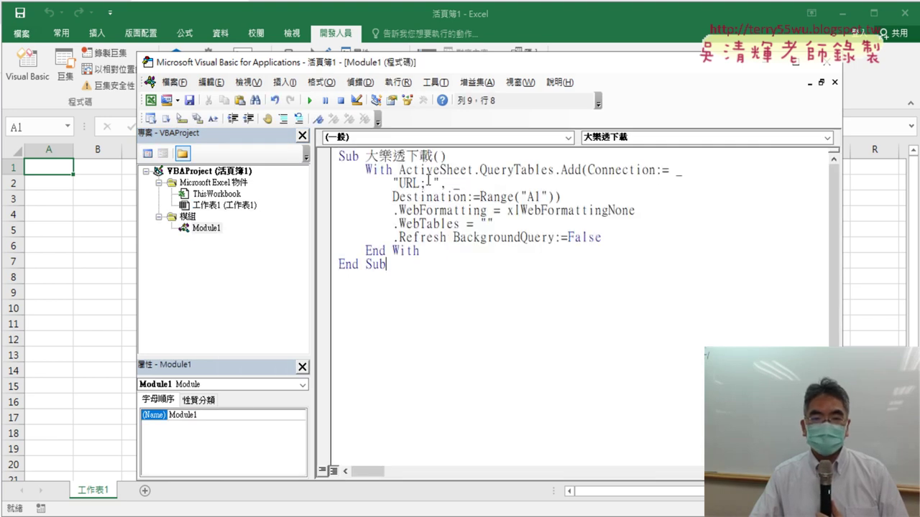
drag(426, 183, 440, 183)
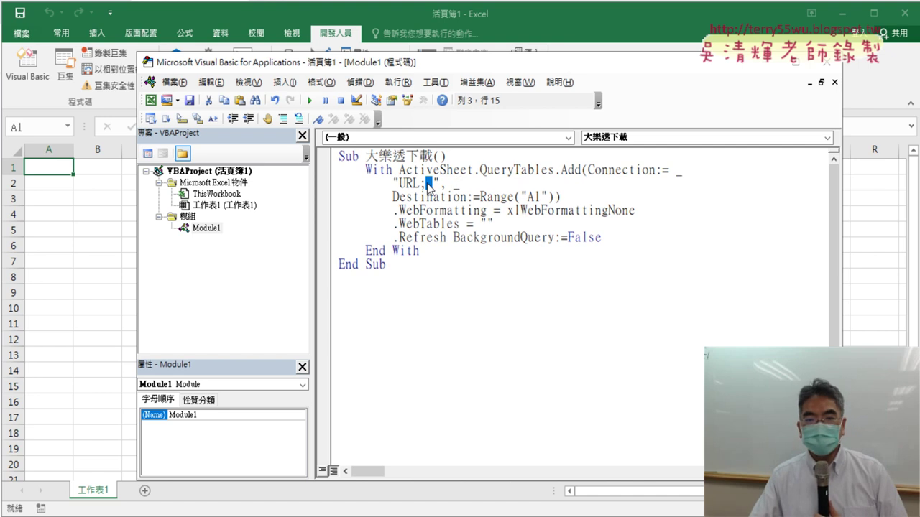
Step: Copy the lotto-8 results page address from Chrome and place the cursor after URL; in the code
key(alt+Tab)
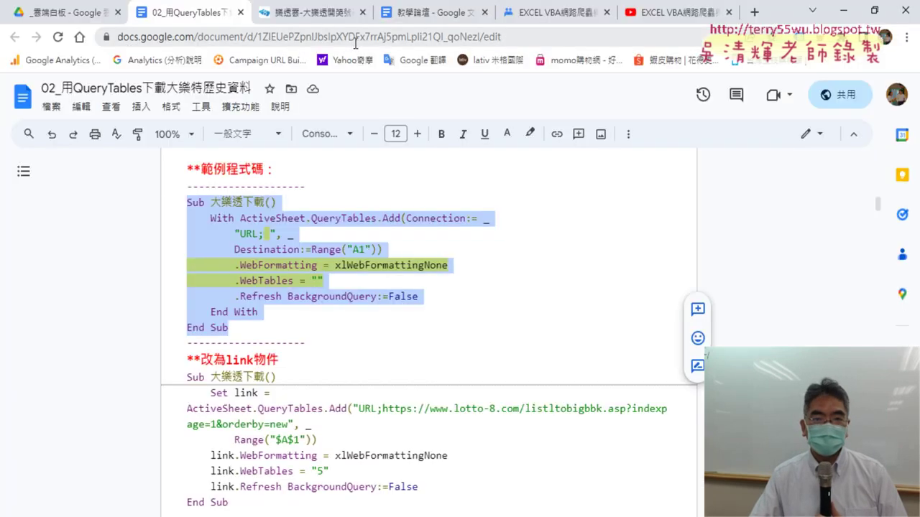
click(314, 17)
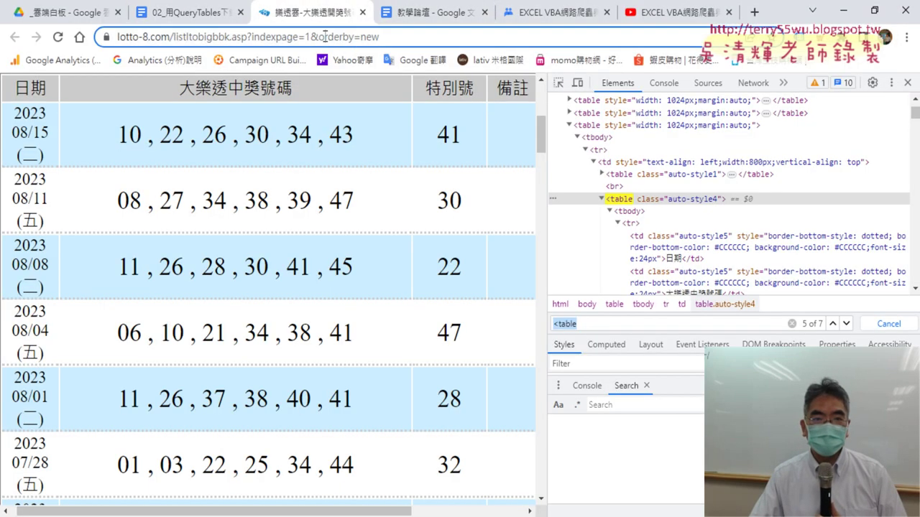
click(356, 37)
right_click(357, 37)
click(395, 136)
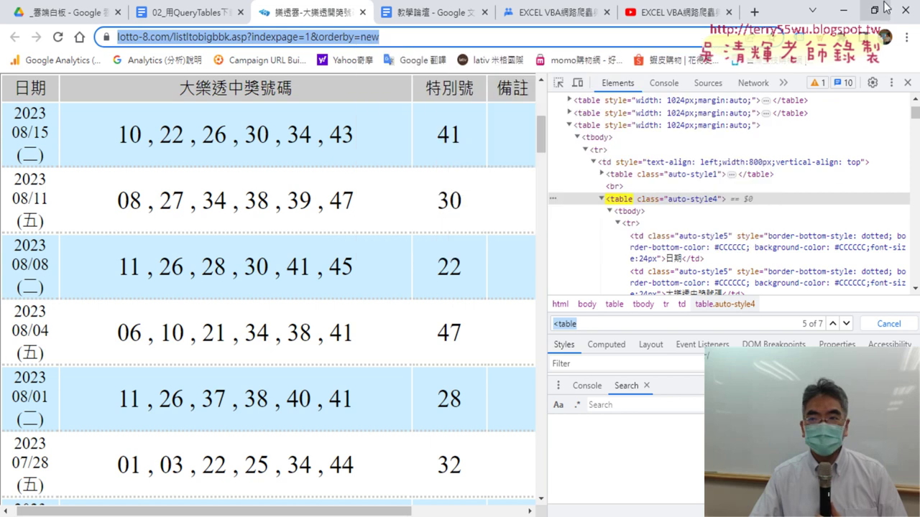
key(alt+Tab)
click(423, 184)
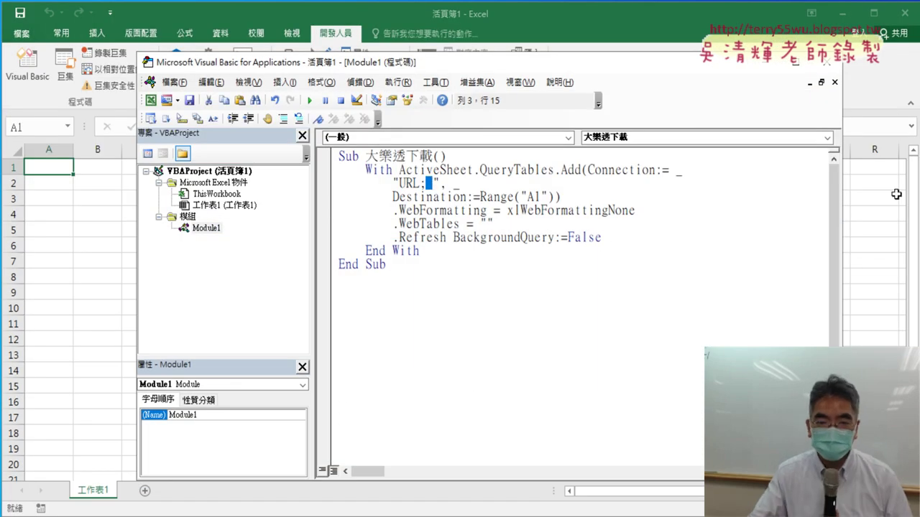
Step: Paste the lotto-8 listltobigbbk.asp address after URL; and delete the stray space before the closing quote
key(ctrl+v)
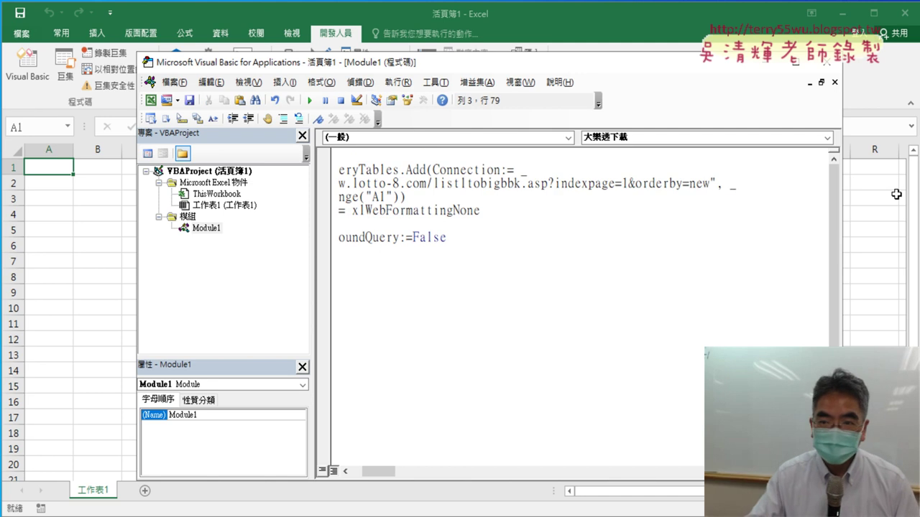
key(Home)
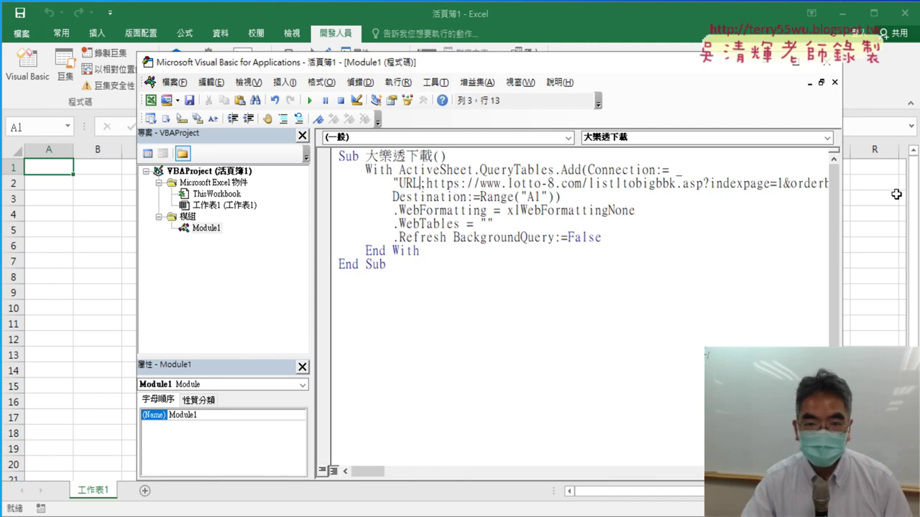
key(shift+Right)
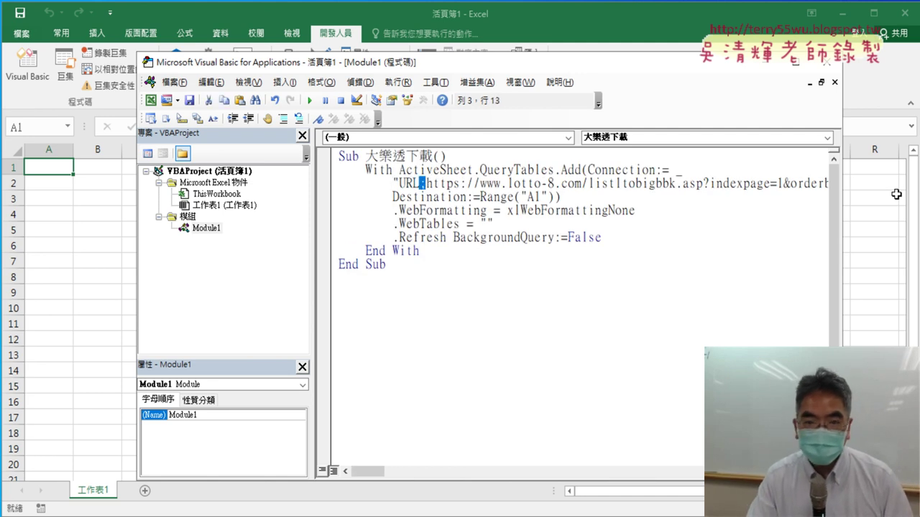
text(:)
key(shift+End)
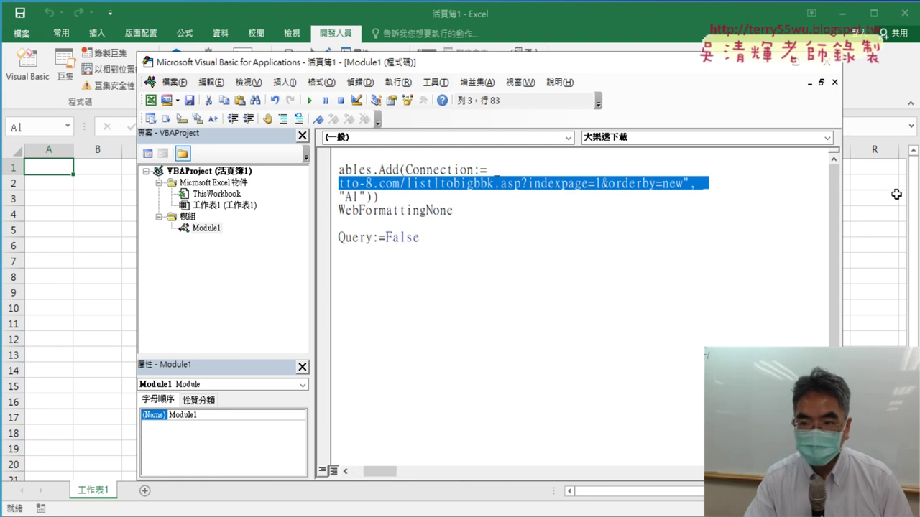
key(shift+Left)
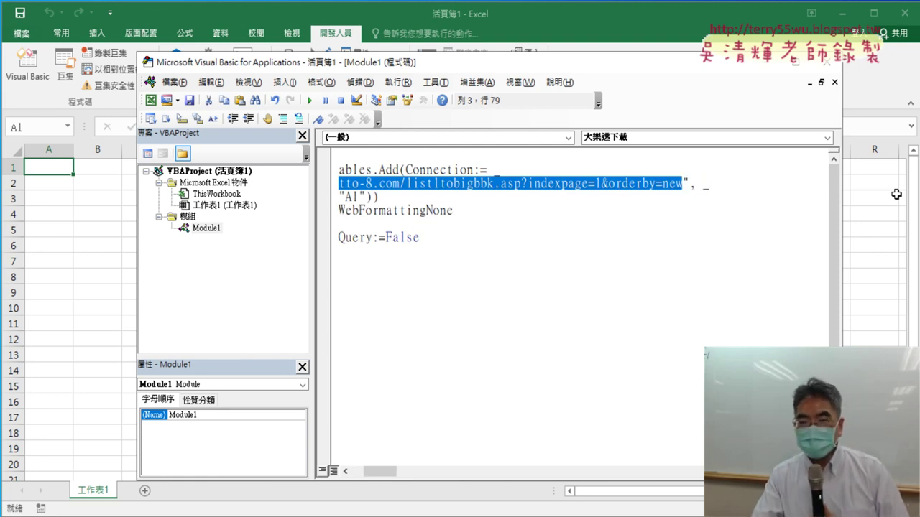
key(Right)
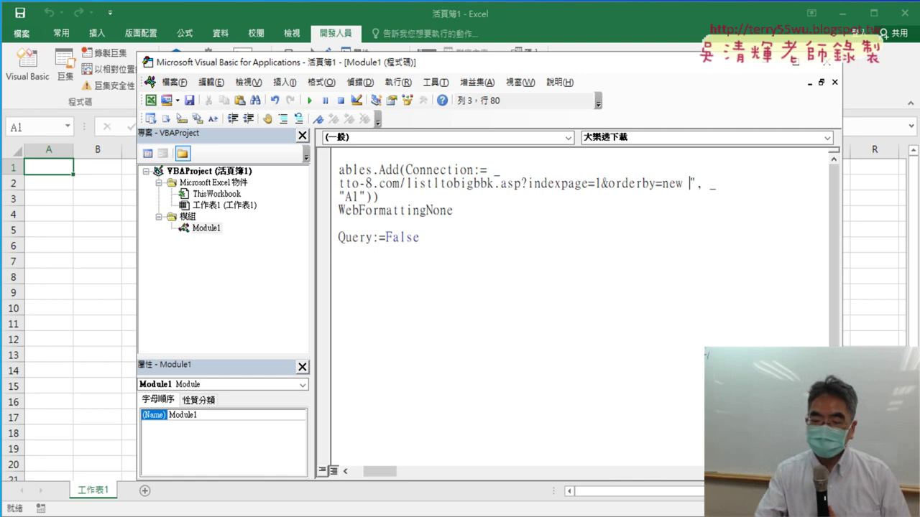
key(BackSpace)
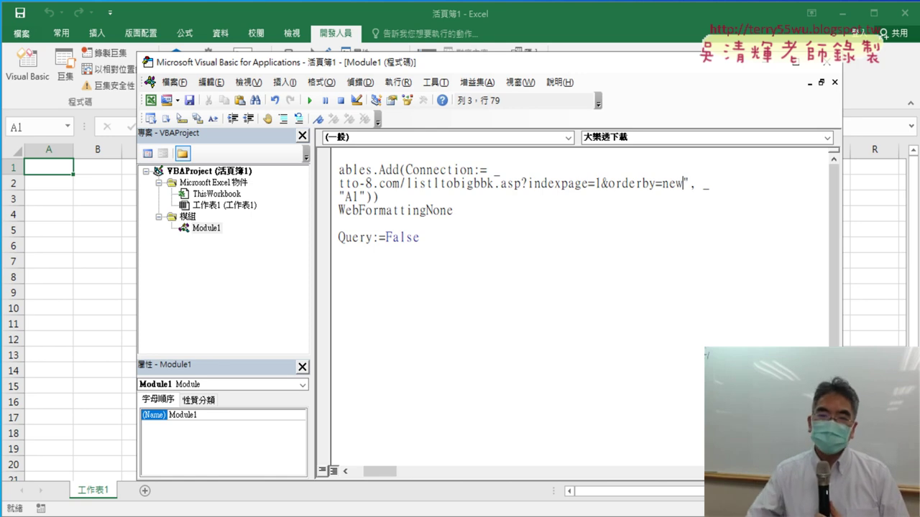
drag(382, 480, 369, 480)
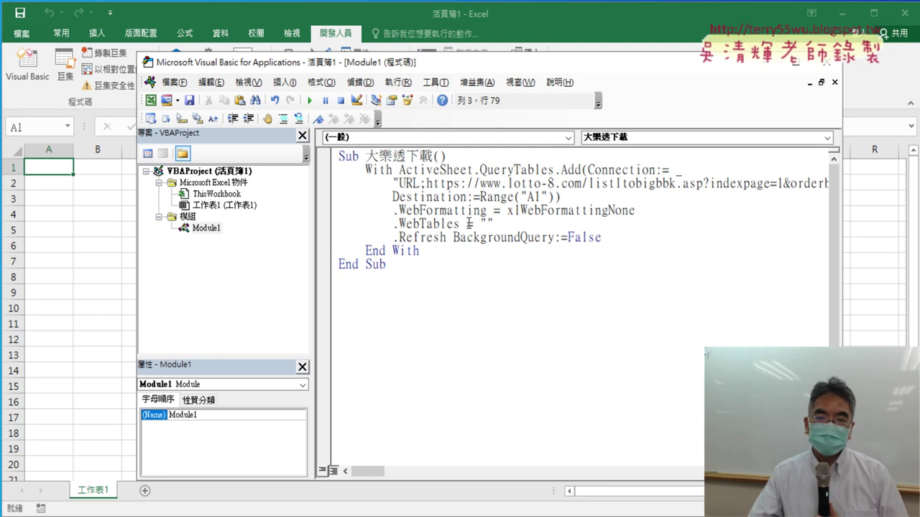
drag(399, 223, 460, 224)
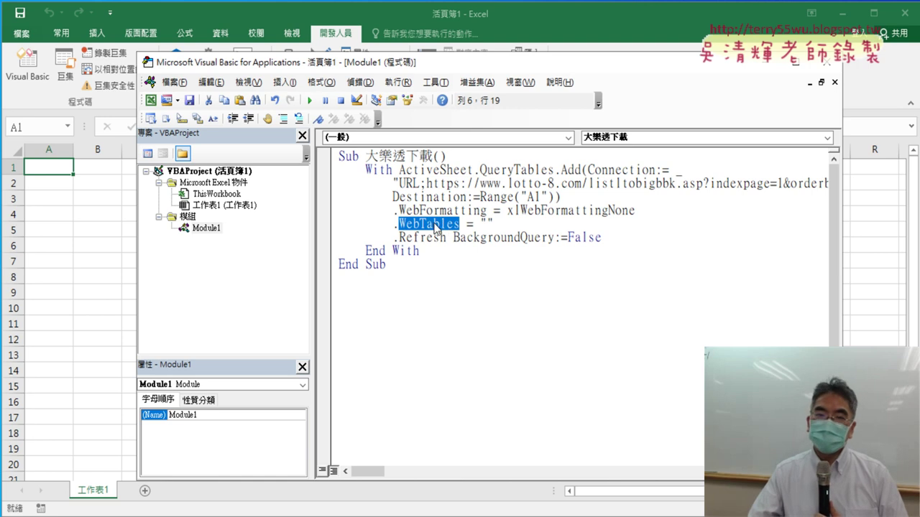
Step: Enter "5" as the .WebTables value and rearrange the VBA editor to reveal more of the sheet
click(487, 224)
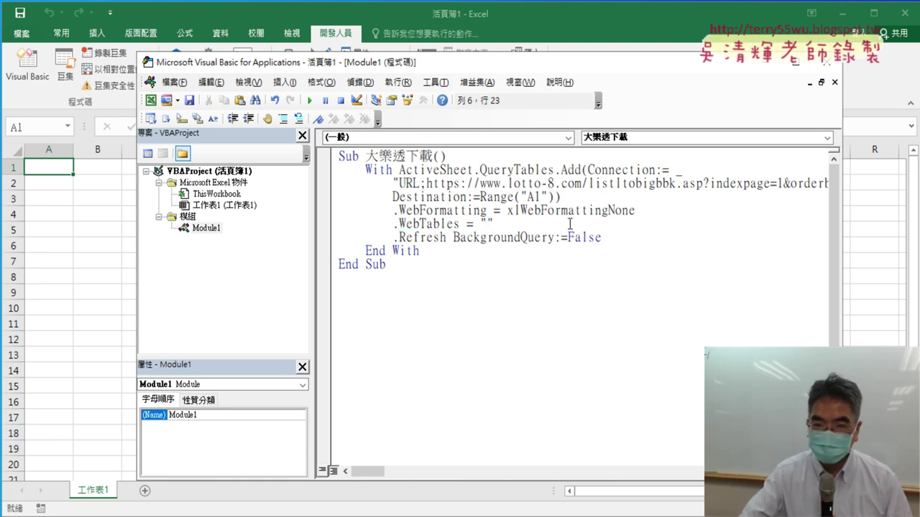
text(5)
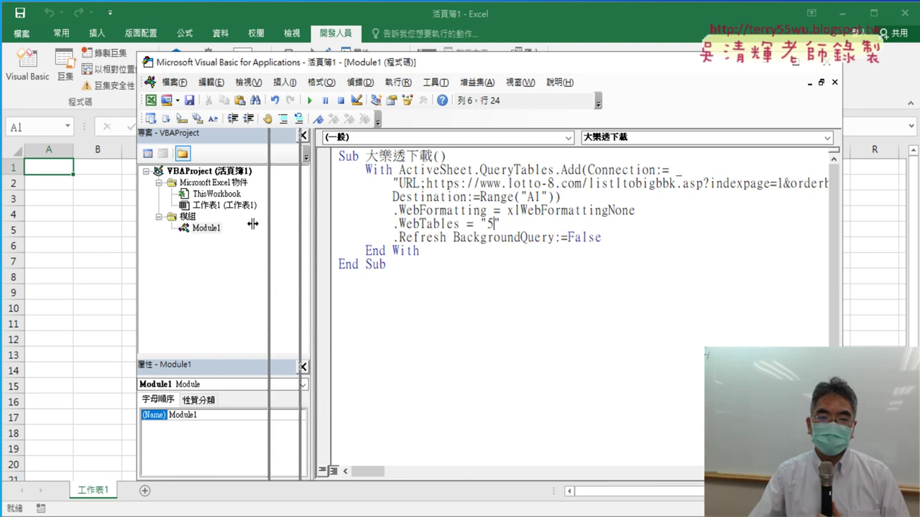
drag(311, 230, 241, 230)
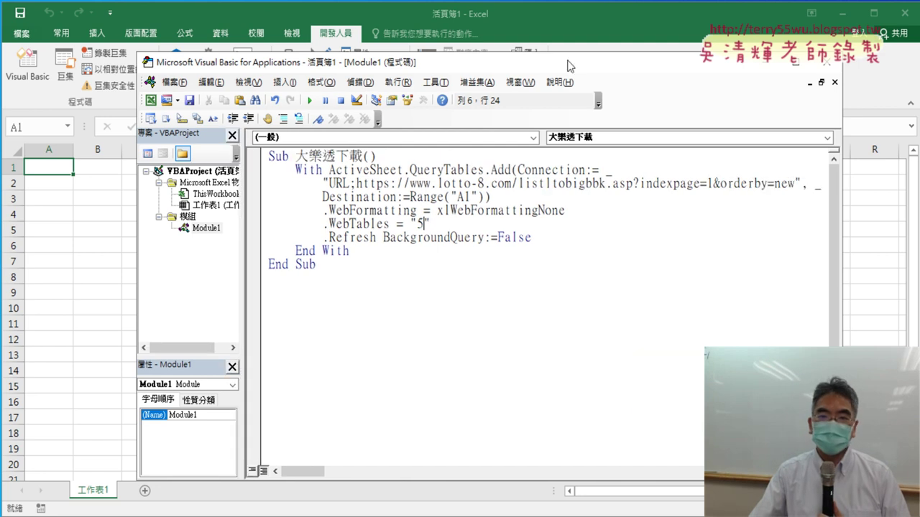
drag(568, 65, 758, 62)
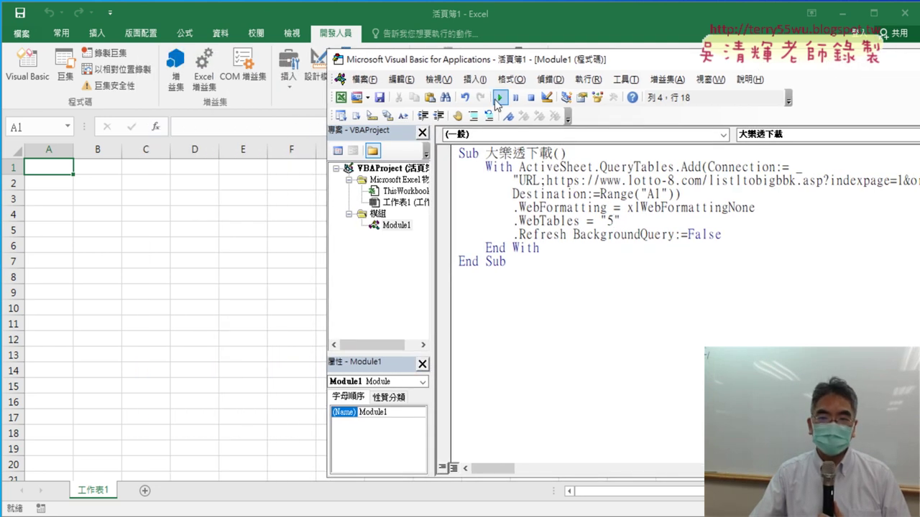
Step: Run the 大樂透下載 macro and check the imported draw dates in cells A2:A4
click(500, 98)
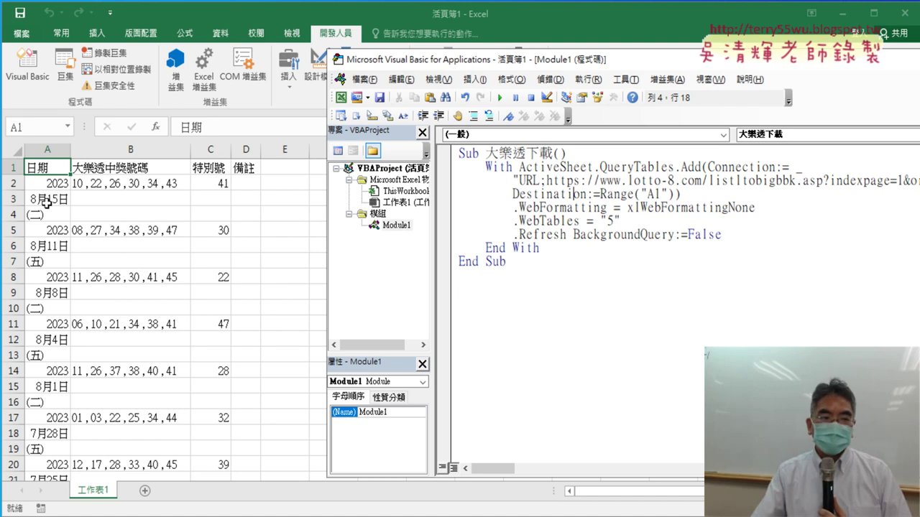
drag(52, 184, 47, 214)
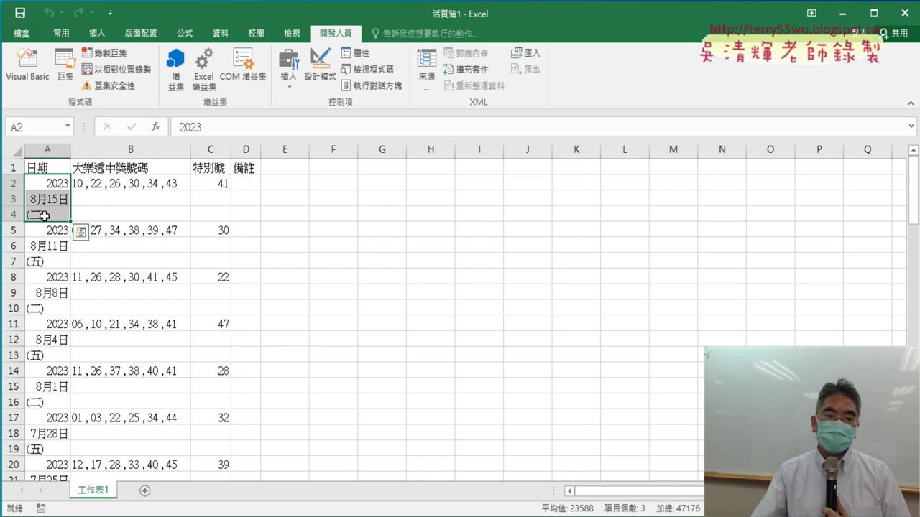
key(alt+Tab)
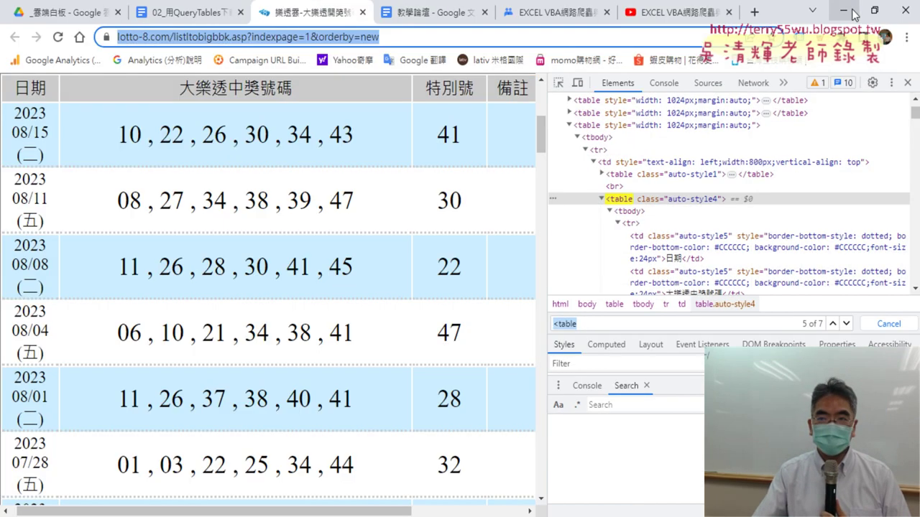
Step: Restore and place the Chrome window beside the Excel sheet, then close the DevTools panel
click(874, 11)
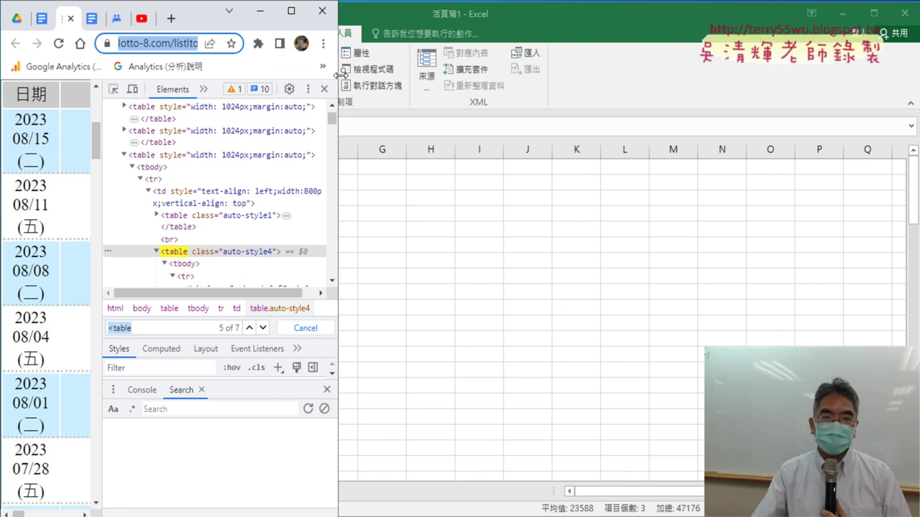
drag(337, 115, 635, 118)
drag(515, 16, 769, 24)
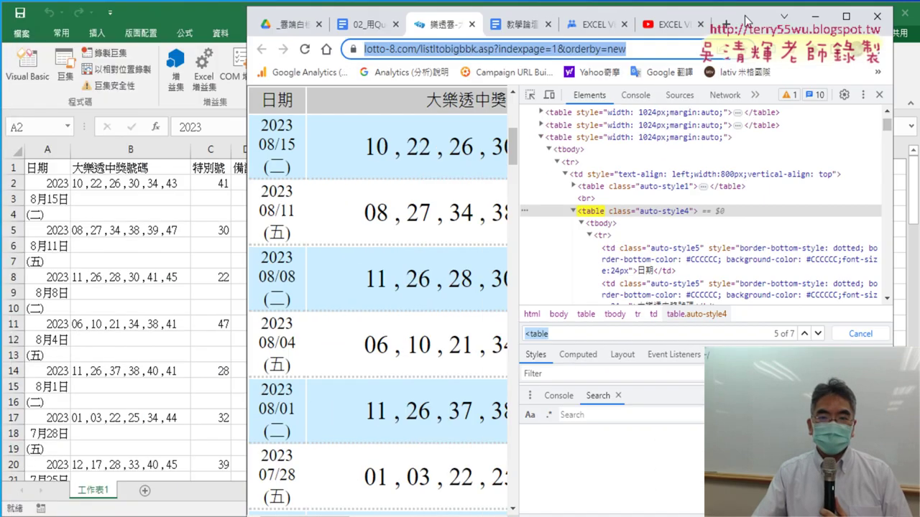
click(889, 98)
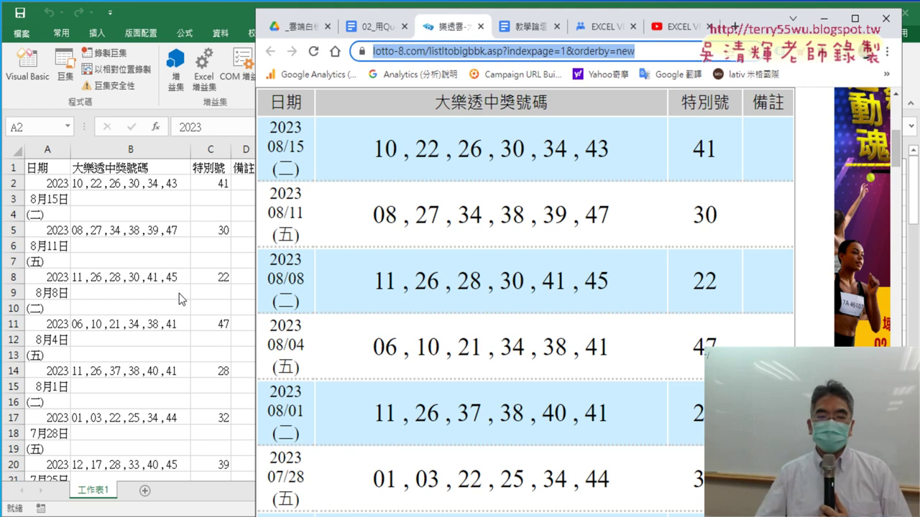
Step: Reopen the VBA editor and highlight the lotto-8 URL in the macro's connection string
click(35, 77)
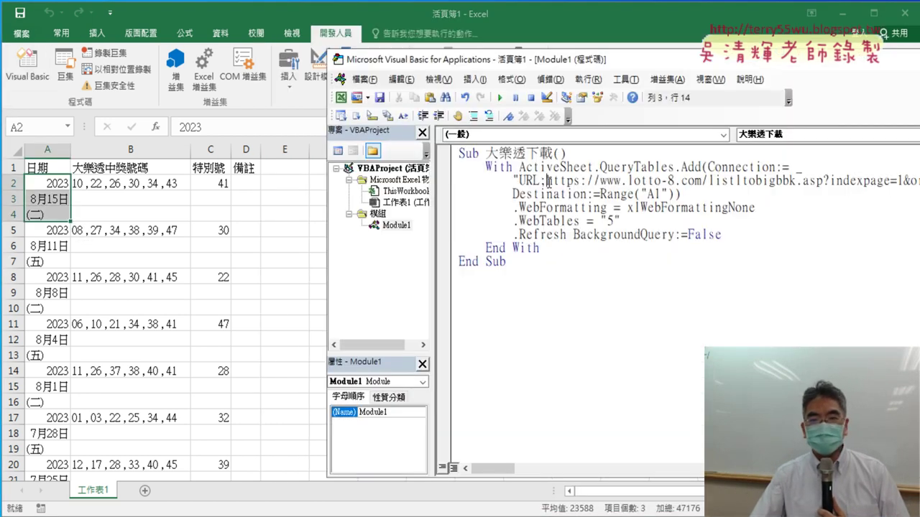
drag(547, 182, 919, 181)
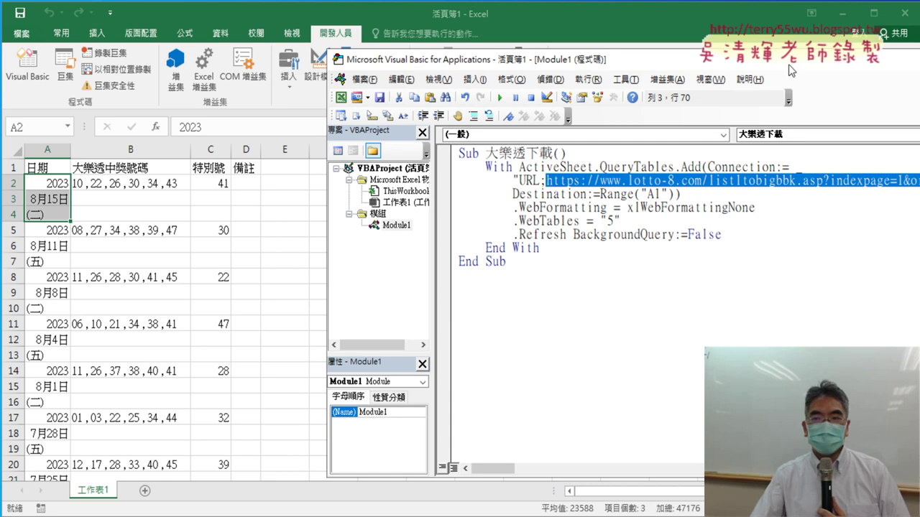
drag(788, 64, 571, 62)
drag(760, 169, 316, 171)
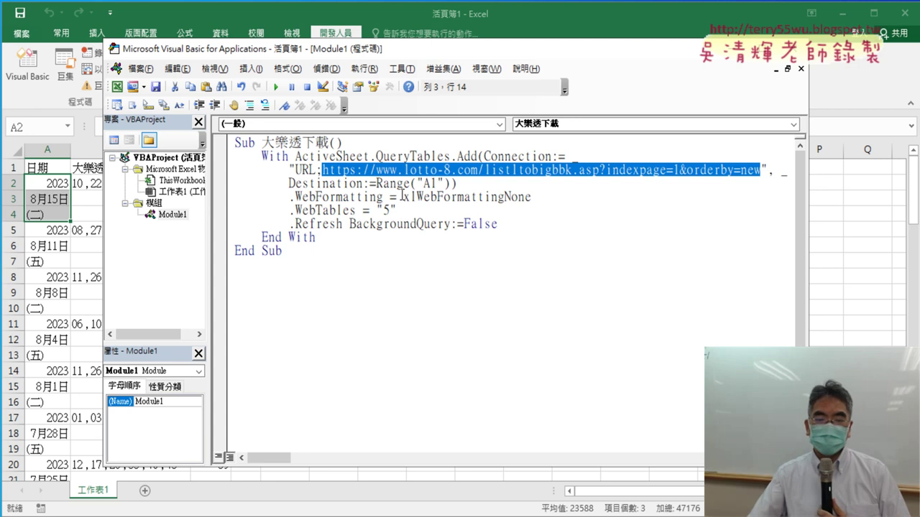
key(alt+Tab)
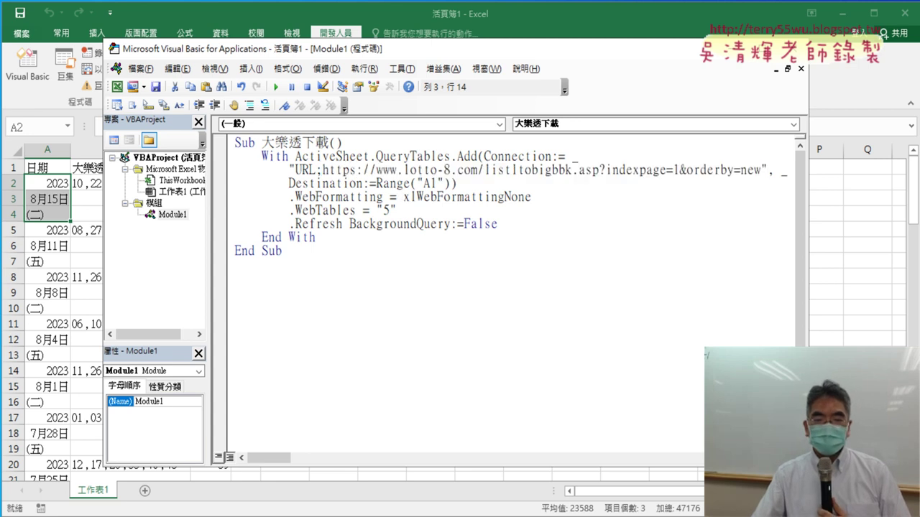
Step: Scroll down the Big Lotto results page to the page links and maximize Chrome
scroll(582, 266, down, 4)
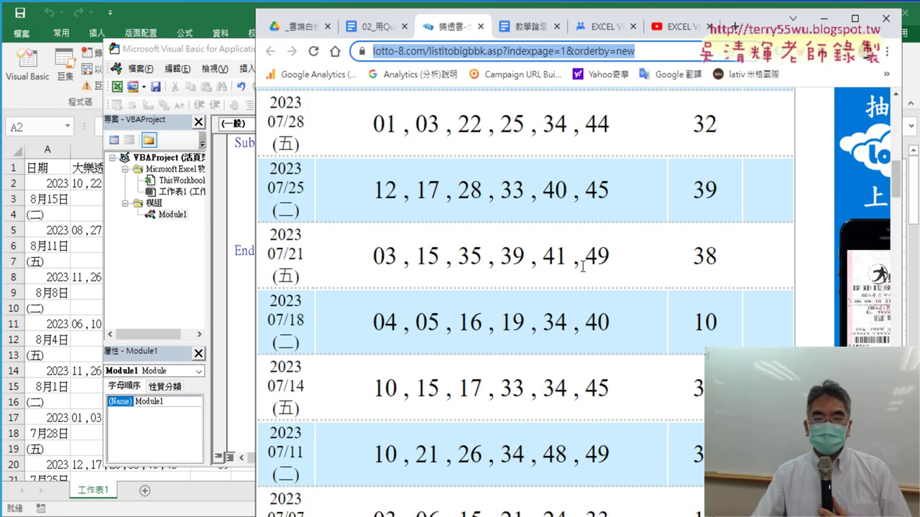
scroll(582, 266, down, 3)
scroll(582, 266, down, 3)
scroll(582, 266, down, 4)
scroll(582, 265, down, 4)
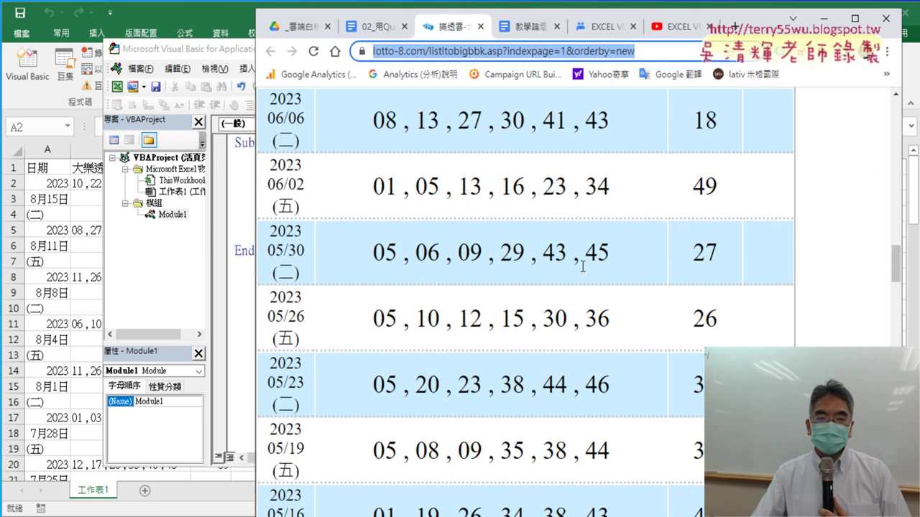
scroll(582, 266, down, 4)
scroll(582, 266, down, 3)
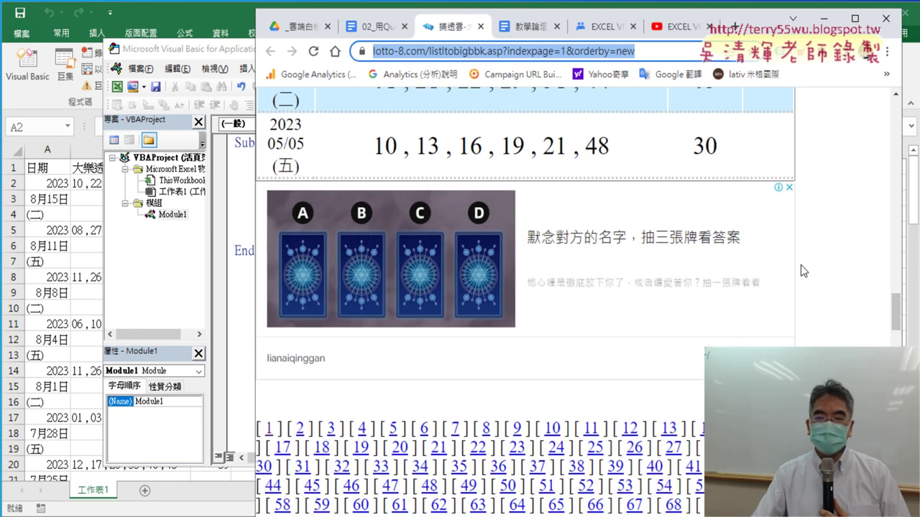
scroll(801, 271, down, 3)
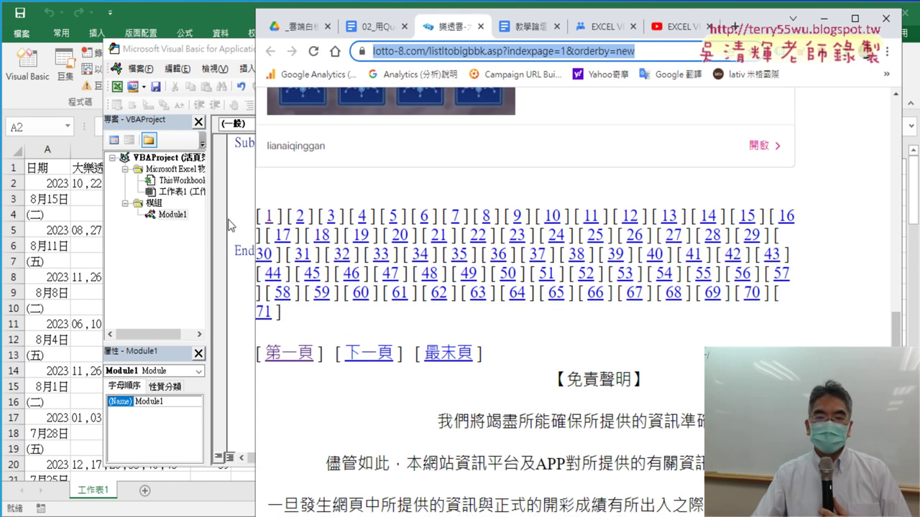
click(854, 18)
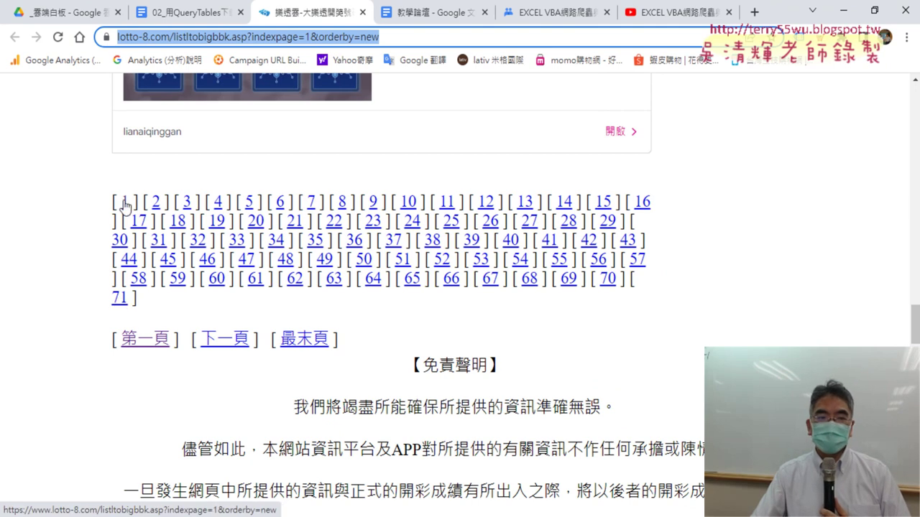
Step: Open page 71 and scroll through its oldest 2004 draws down to 01/05
click(117, 298)
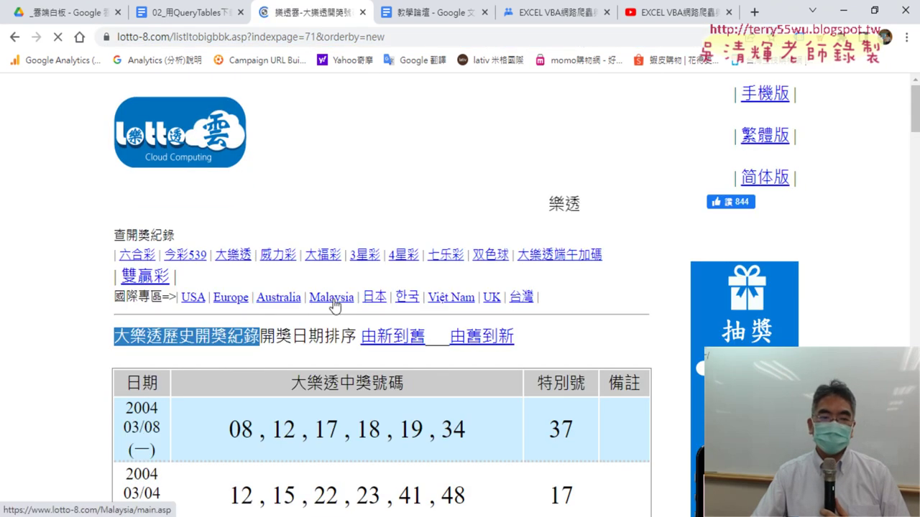
scroll(335, 304, down, 3)
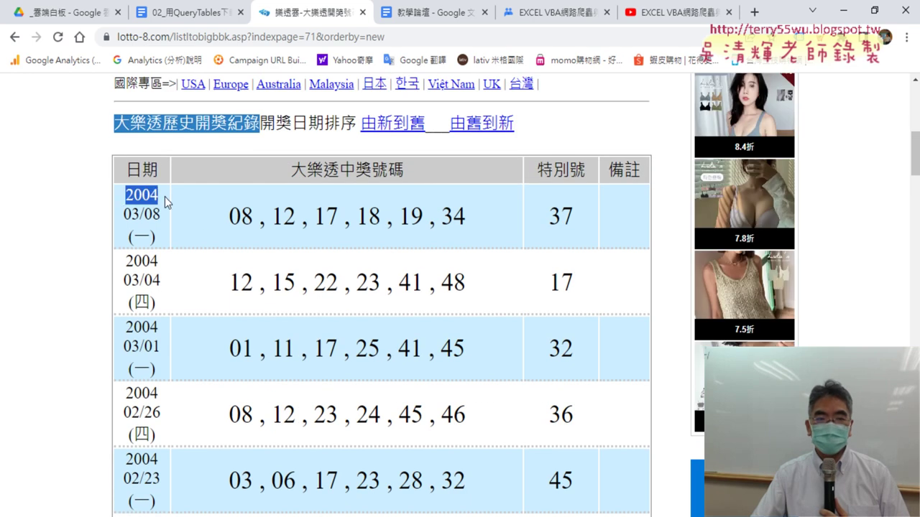
drag(126, 194, 164, 246)
scroll(311, 266, down, 3)
scroll(312, 266, down, 5)
scroll(312, 263, down, 5)
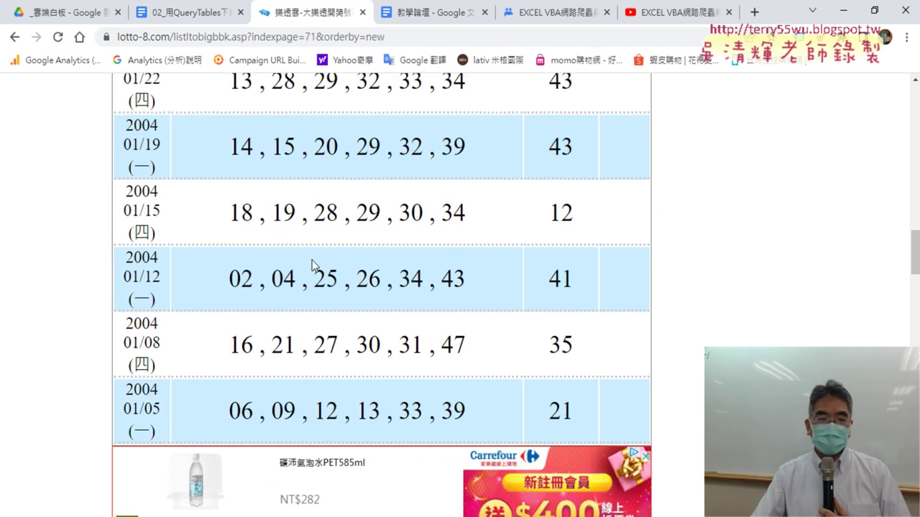
scroll(216, 237, down, 3)
scroll(139, 289, down, 3)
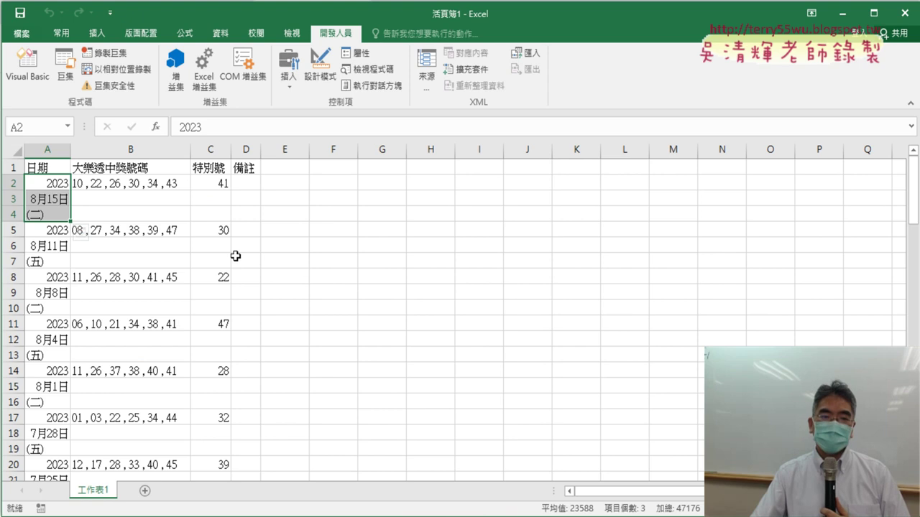
Step: Jump from A2 to the last imported draw at row 91, then back to the top
scroll(236, 252, down, 4)
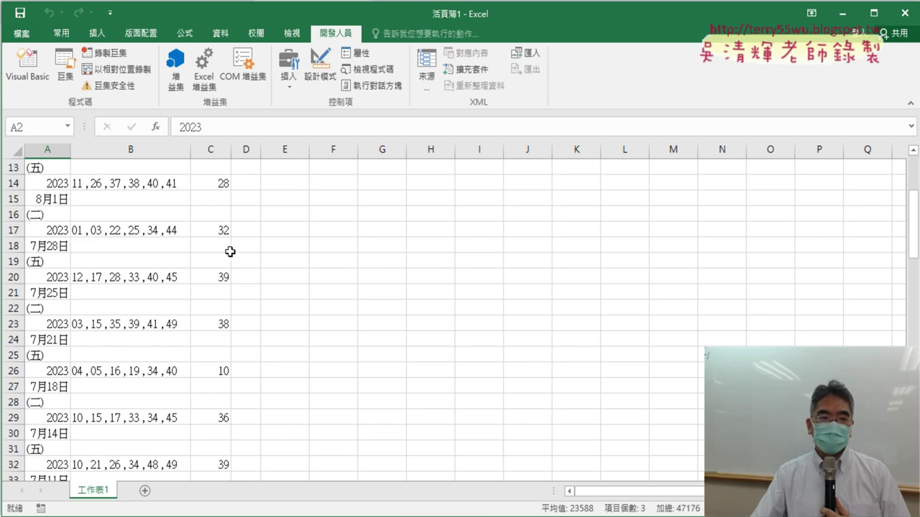
scroll(187, 235, up, 4)
click(51, 184)
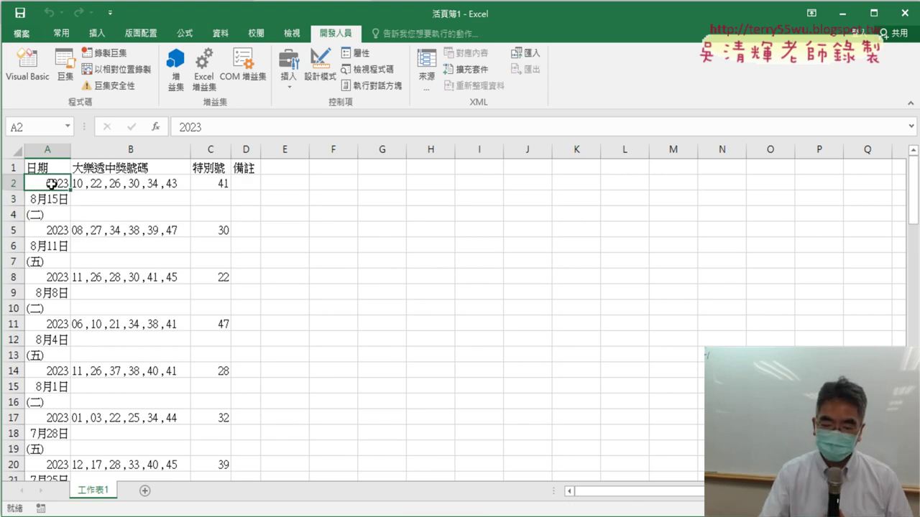
key(ctrl+Down)
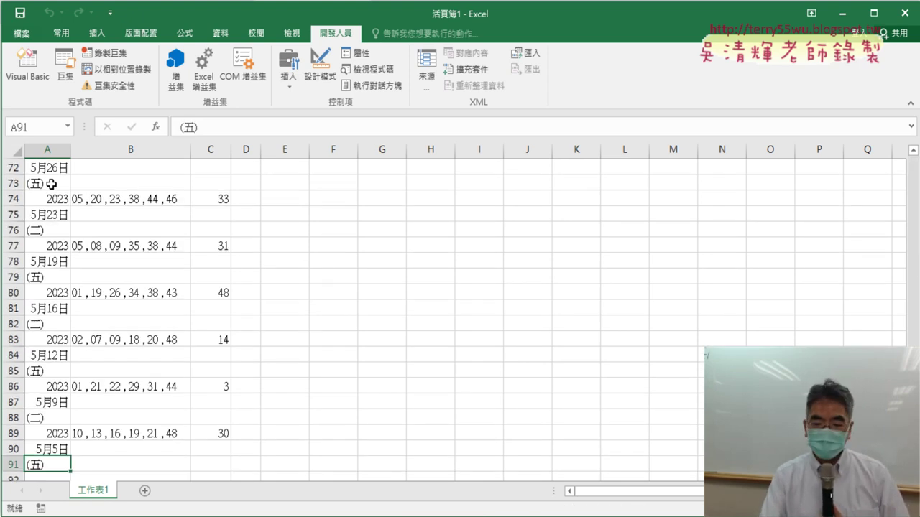
key(ctrl+Up)
Step: Return to the VBA editor and place the cursor in the macro's URL line
click(27, 68)
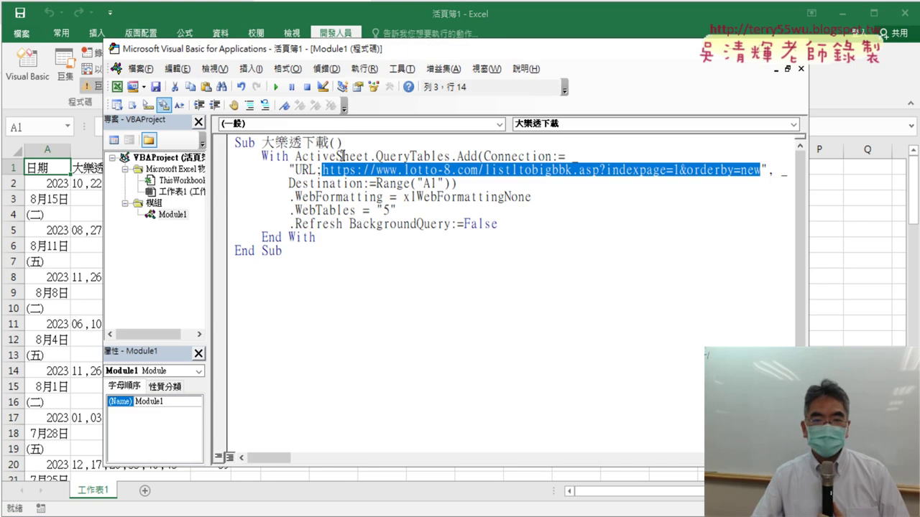
drag(599, 210, 602, 196)
click(634, 171)
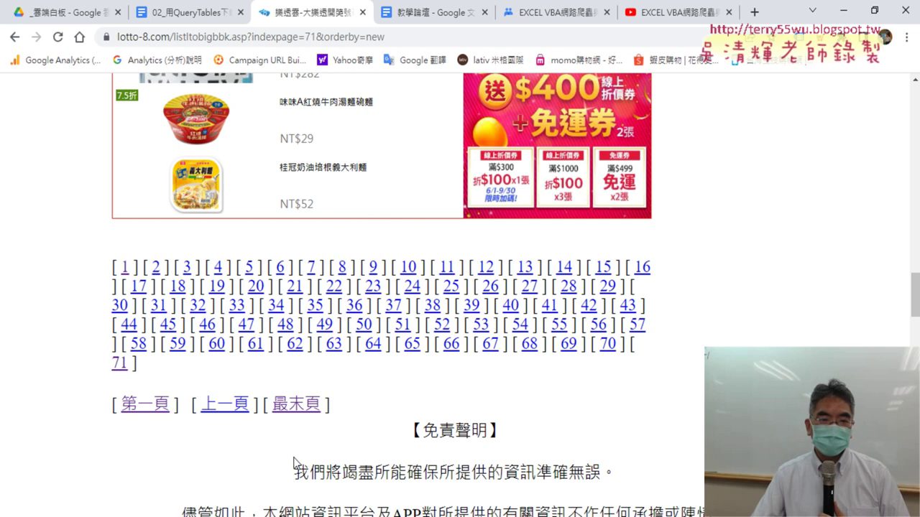
Step: Open page 2 of the Big Lotto results, select its address, then minimize Chrome
click(154, 267)
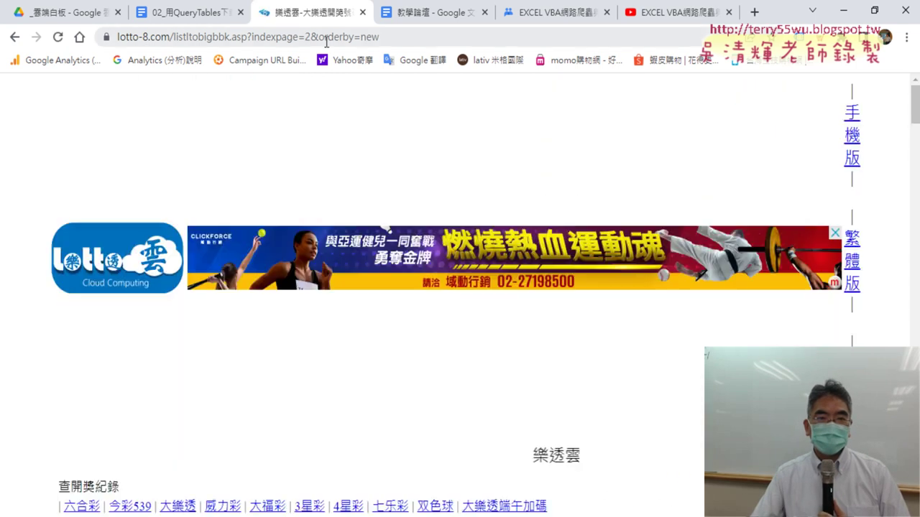
click(326, 43)
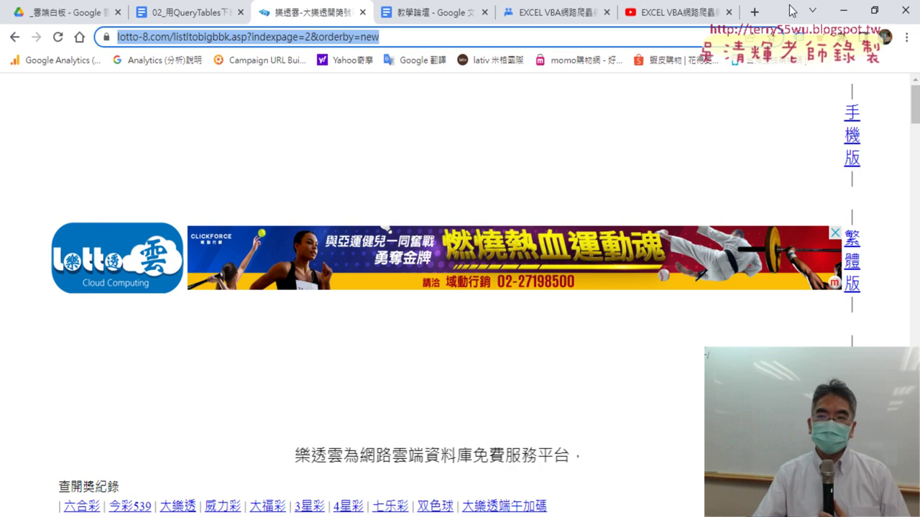
click(843, 10)
Step: Compare the macro's indexpage=1 URL with page 2's address ending indexpage=2&orderby=new
drag(354, 237, 237, 154)
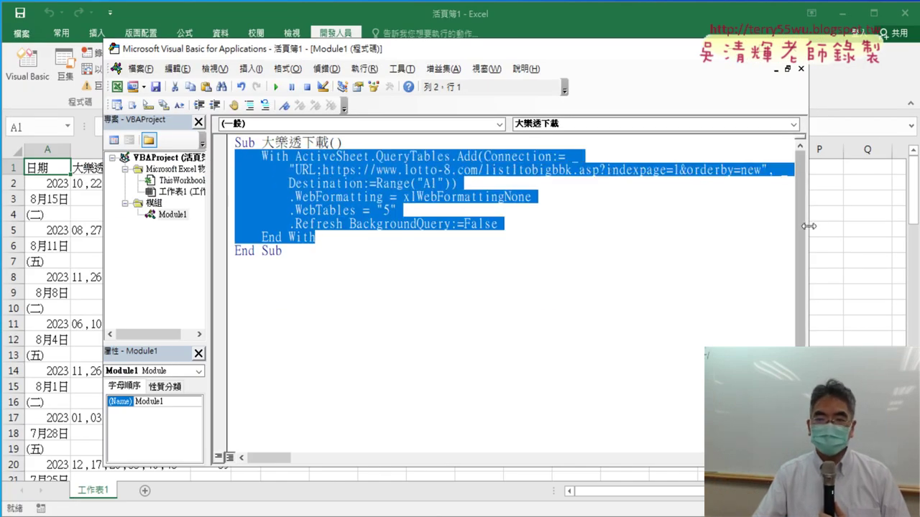
drag(808, 226, 904, 235)
click(682, 170)
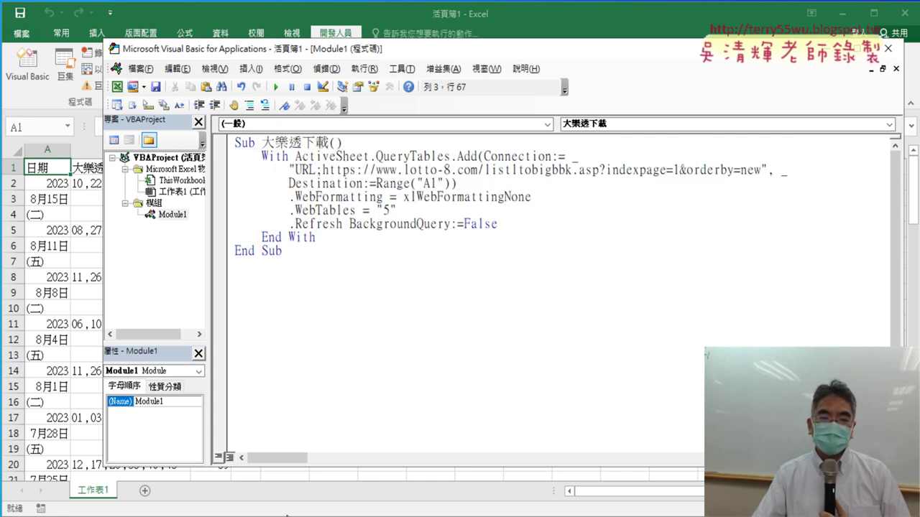
key(alt+Tab)
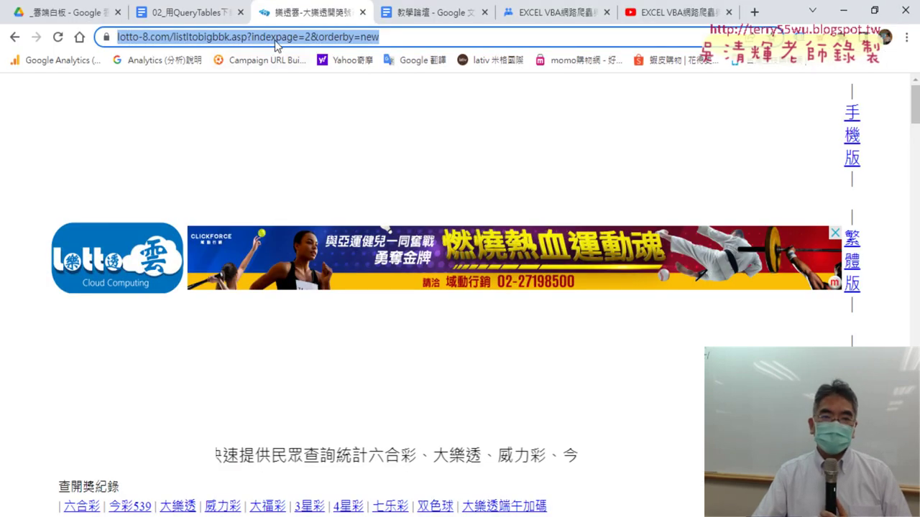
click(277, 43)
drag(304, 37, 440, 37)
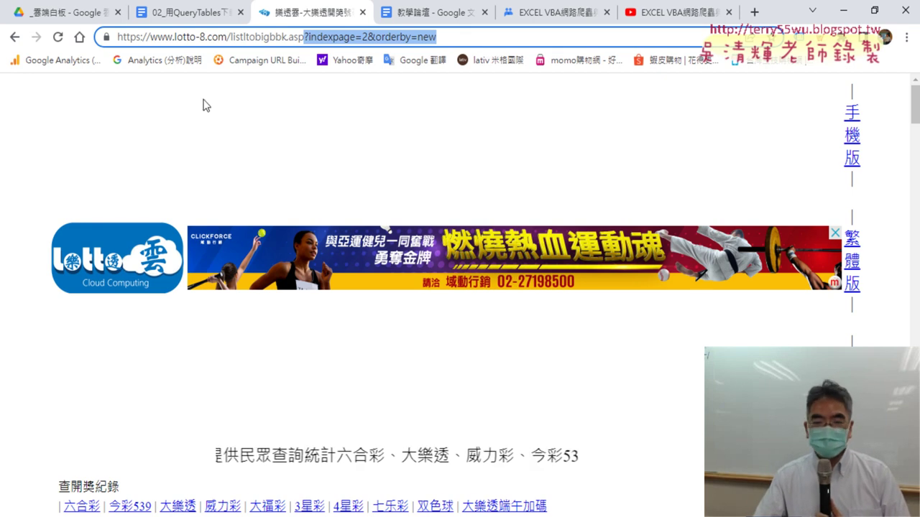
Step: Show the _雲端白板 Drive folder with the lesson documents, then switch to EVO Class Management
click(77, 16)
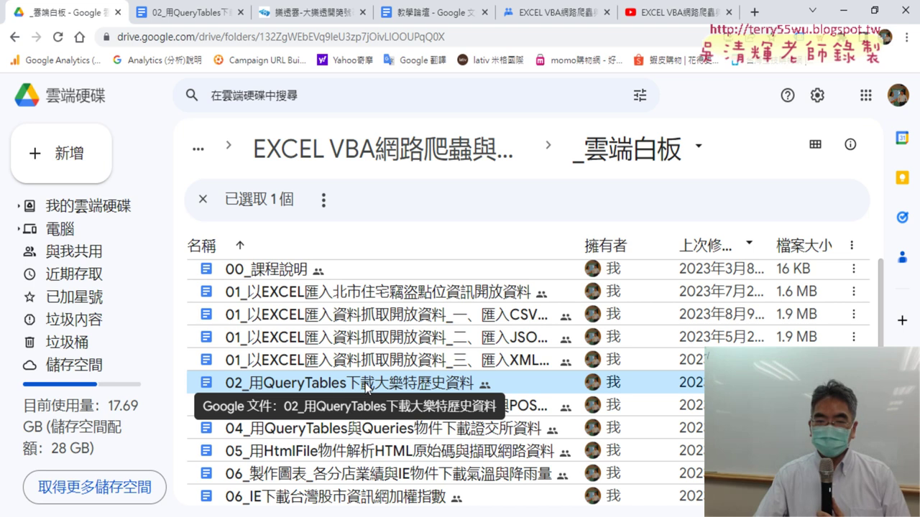
key(alt+Tab)
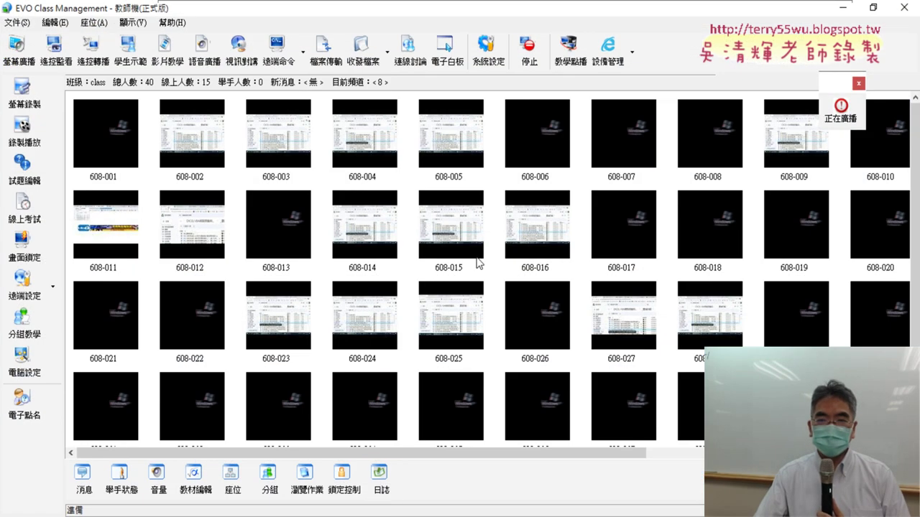
Step: Stop broadcasting the teacher's screen to the student computers with 停止
click(529, 51)
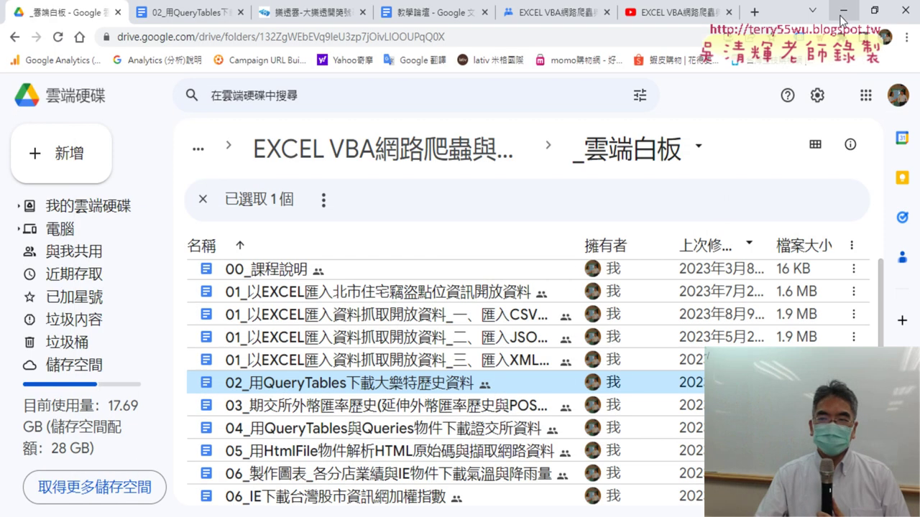
click(842, 7)
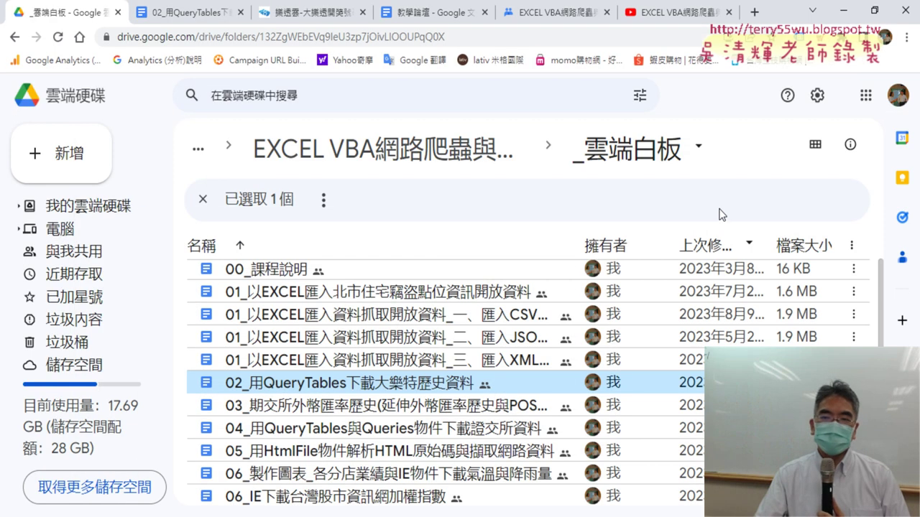